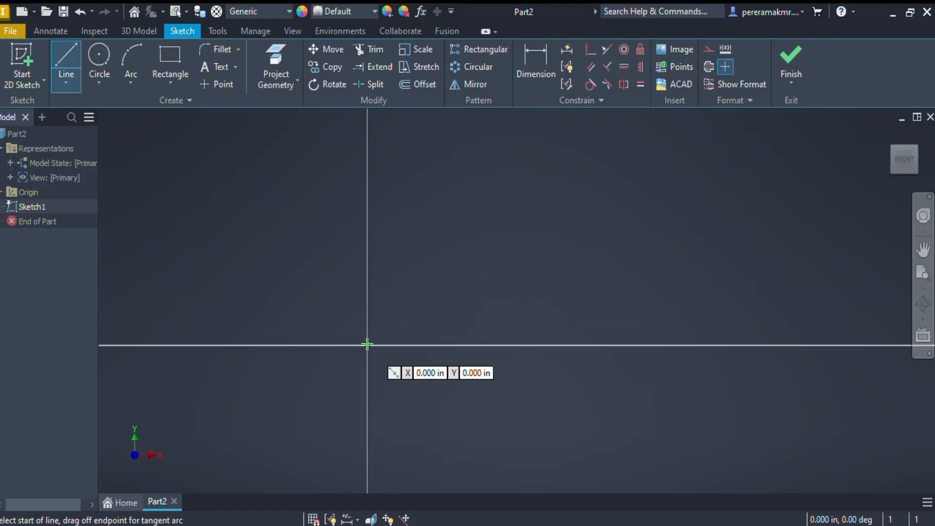
Step: Sketch three connected lines from the origin: one horizontal, one rising at about 126° to it, and an upper horizontal about 1.6 in long
{"action": "left_click", "coordinate": [367, 344]}
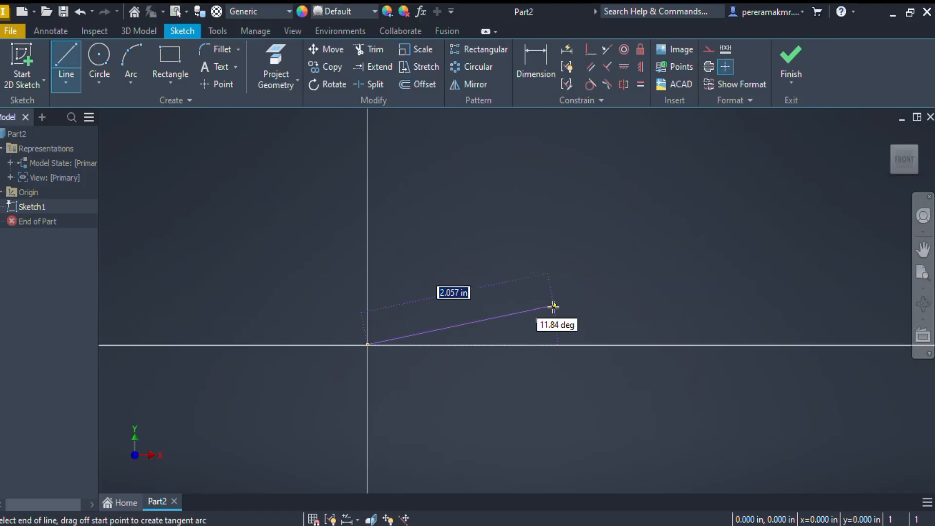
{"action": "left_click", "coordinate": [501, 345]}
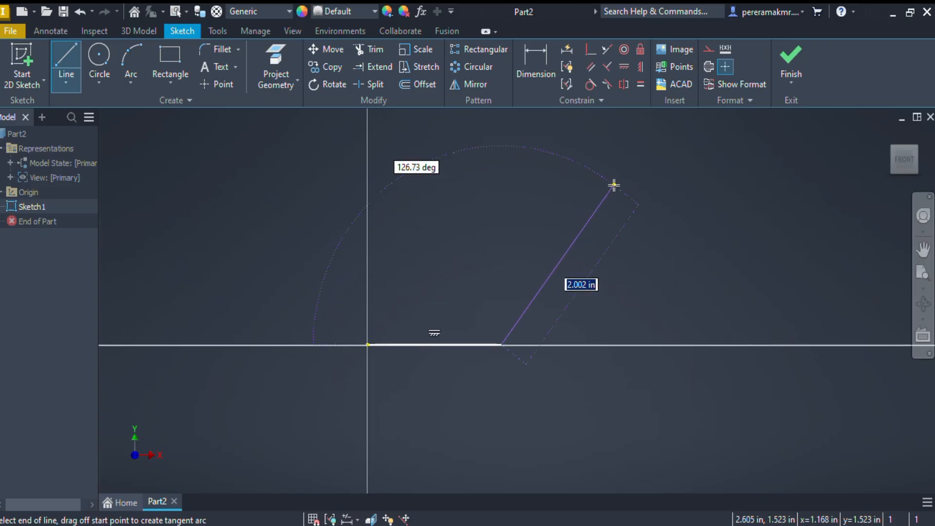
{"action": "left_click", "coordinate": [617, 176]}
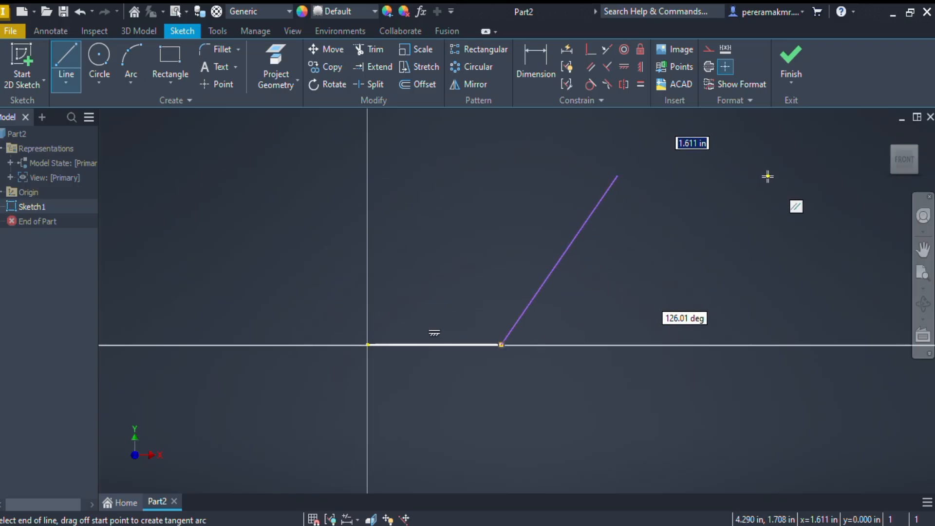
{"action": "left_click", "coordinate": [768, 177]}
{"action": "key", "text": "Escape"}
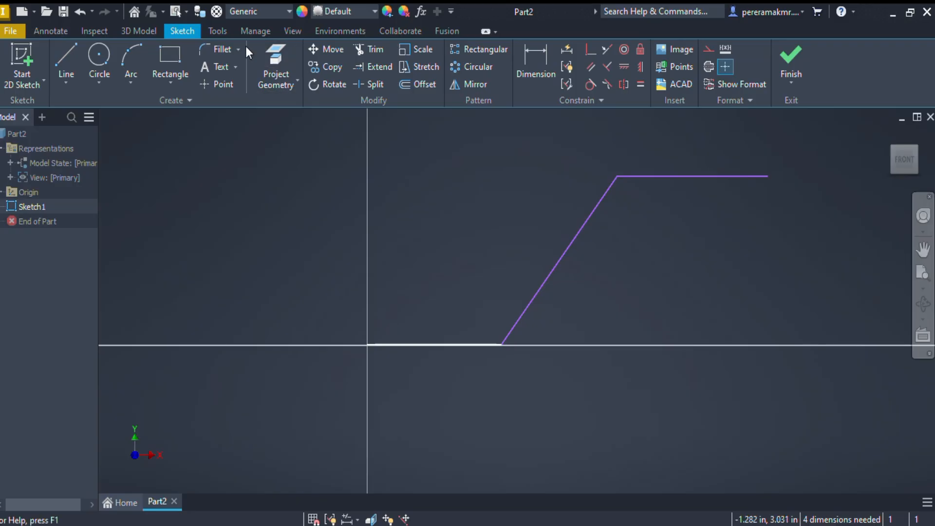
Step: Change the document's length unit to millimeter and apply the setting
{"action": "left_click", "coordinate": [219, 32]}
{"action": "left_click", "coordinate": [249, 66]}
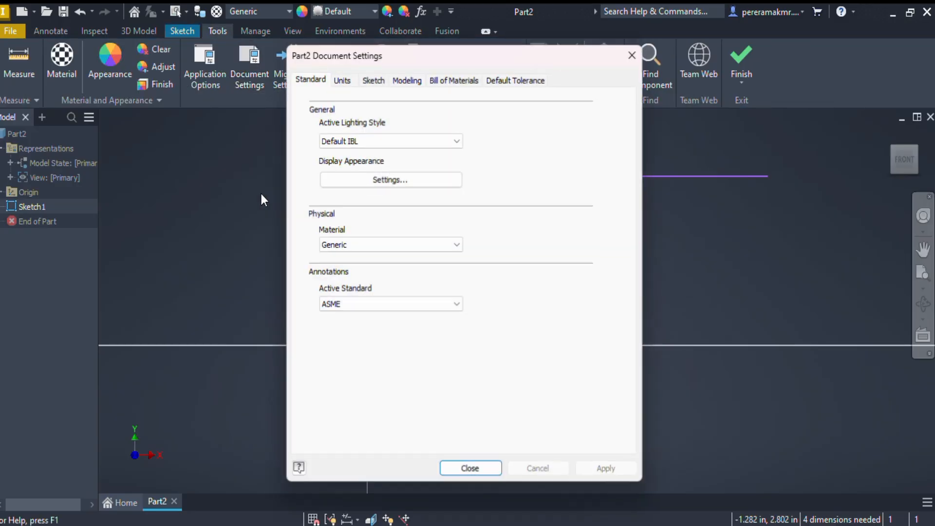
{"action": "left_click", "coordinate": [341, 79]}
{"action": "left_click", "coordinate": [350, 131]}
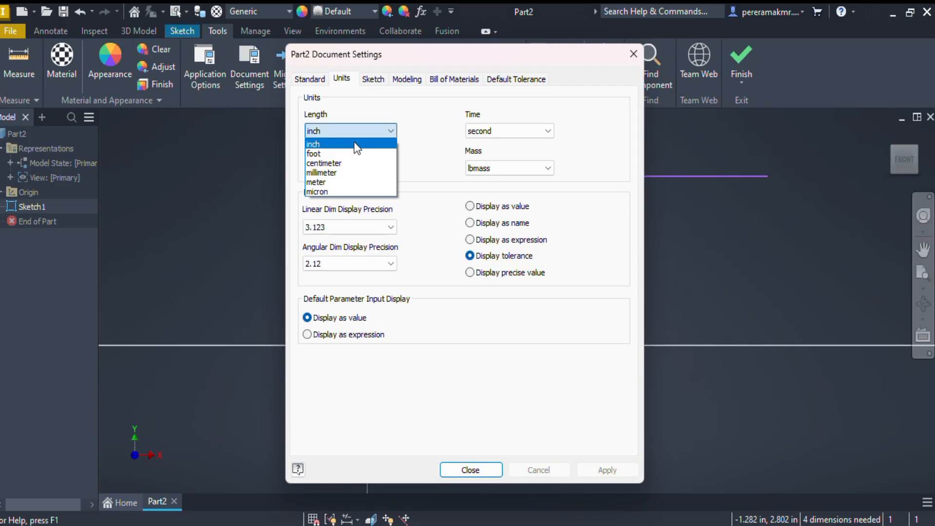
{"action": "left_click", "coordinate": [341, 172]}
{"action": "left_click", "coordinate": [607, 470]}
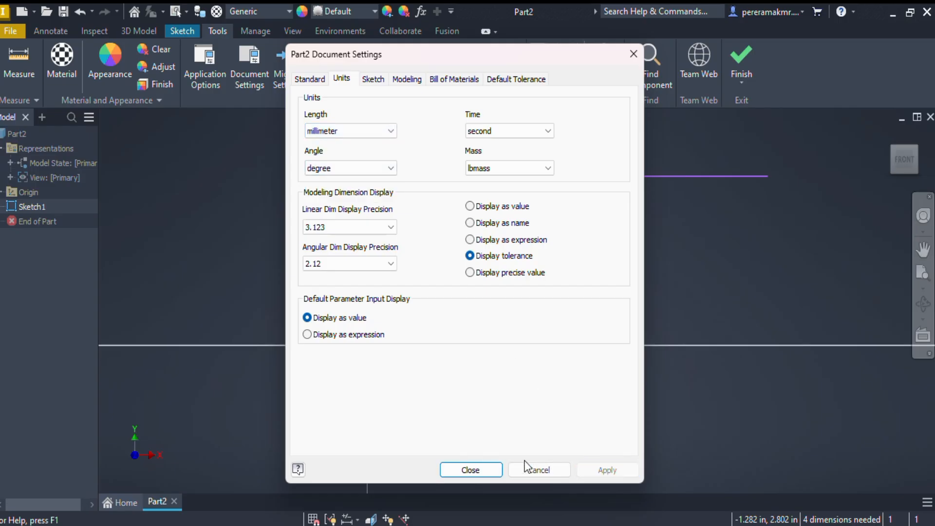
{"action": "left_click", "coordinate": [470, 470]}
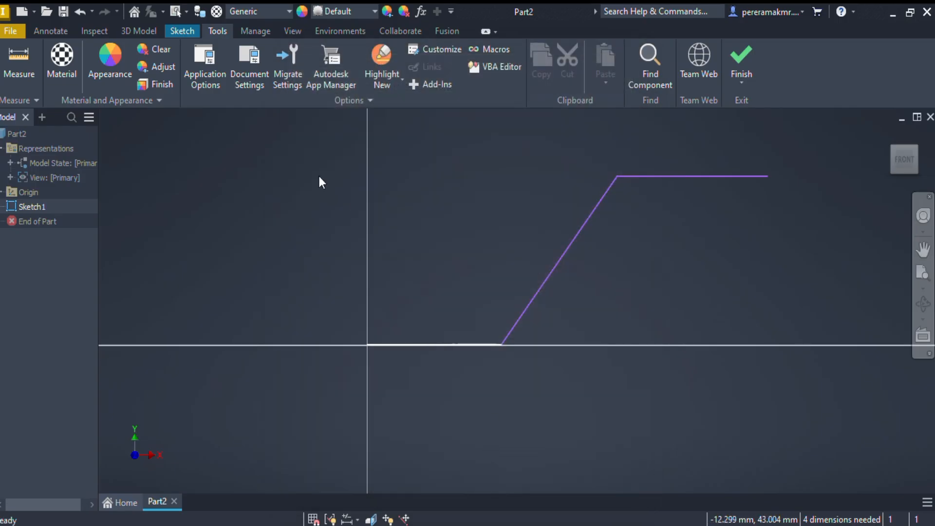
{"action": "left_click", "coordinate": [139, 30]}
{"action": "left_click", "coordinate": [95, 31]}
{"action": "left_click", "coordinate": [213, 33]}
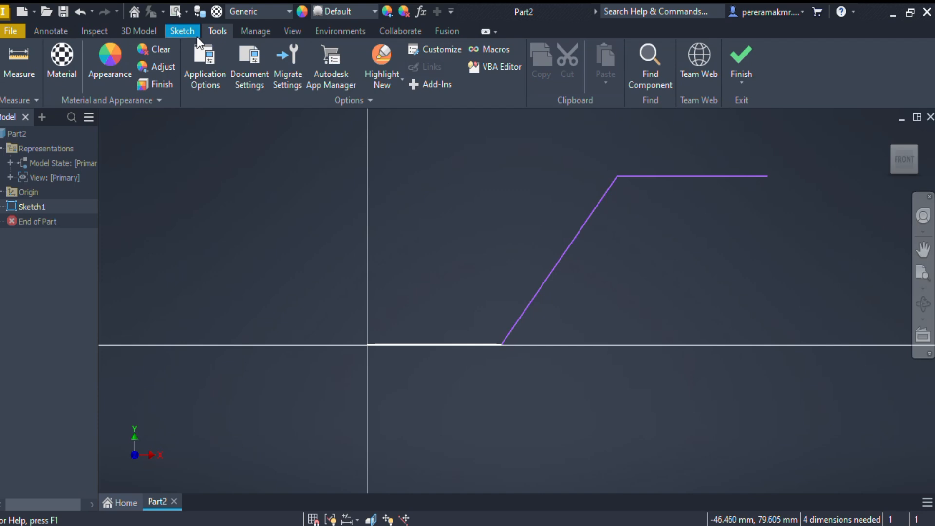
{"action": "left_click", "coordinate": [123, 31]}
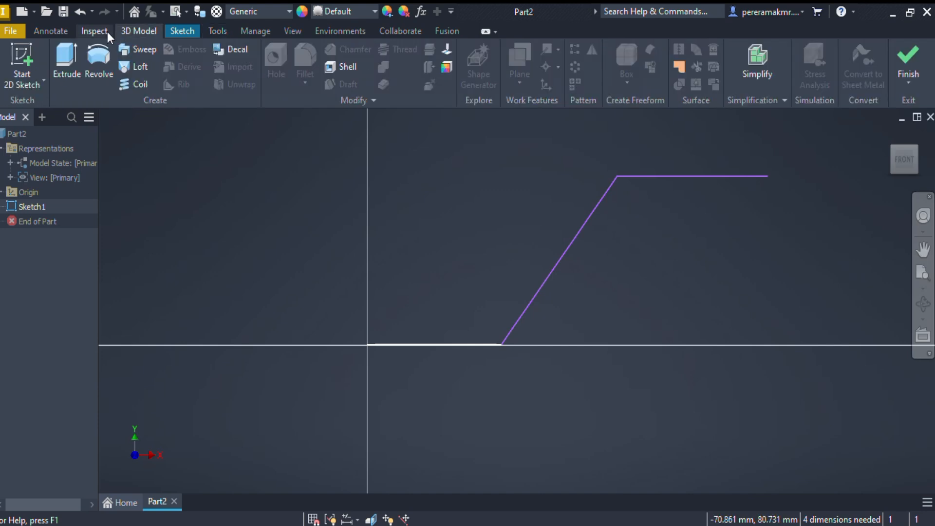
{"action": "left_click", "coordinate": [107, 31]}
Step: Dimension the upper horizontal line to 40 mm
{"action": "left_click", "coordinate": [189, 30]}
{"action": "left_click", "coordinate": [538, 72]}
{"action": "left_click", "coordinate": [698, 178]}
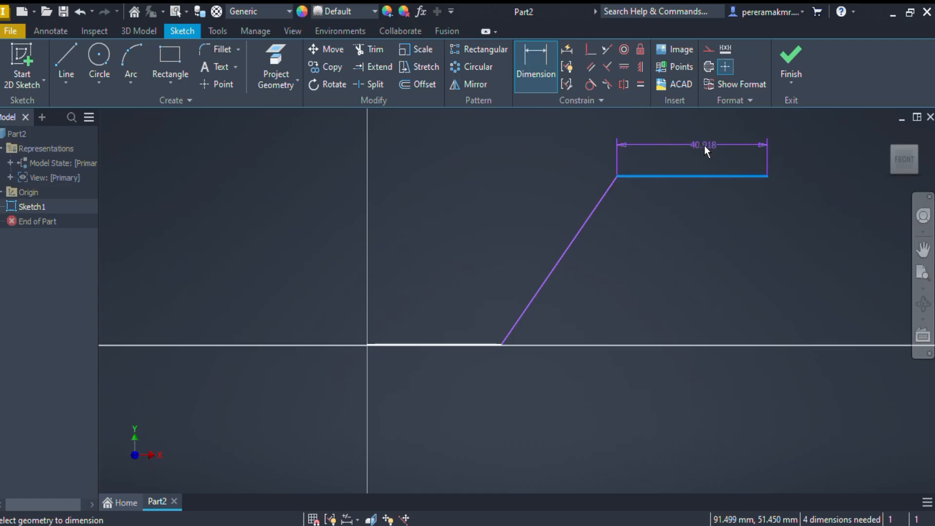
{"action": "left_click", "coordinate": [704, 145]}
{"action": "type", "text": "40"}
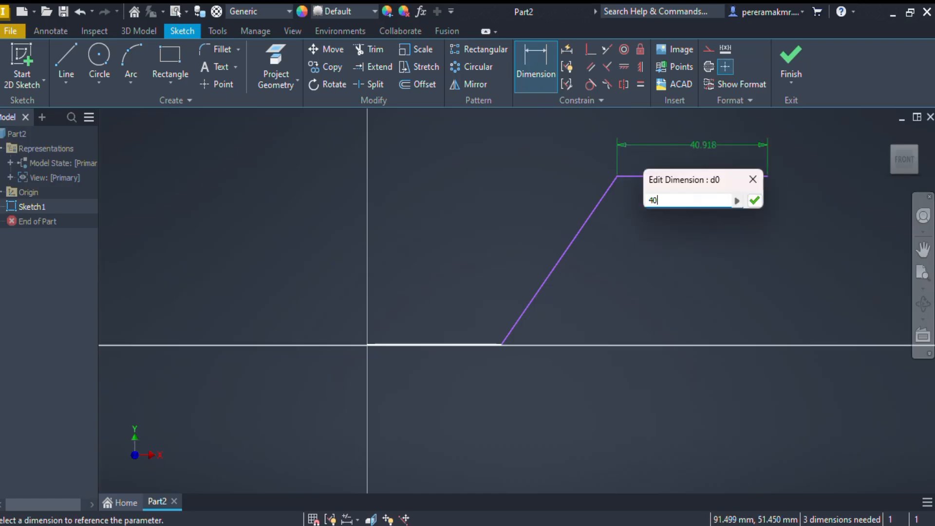
{"action": "key", "text": "Return"}
Step: Dimension the lower horizontal line to 35 mm
{"action": "left_click", "coordinate": [458, 344]}
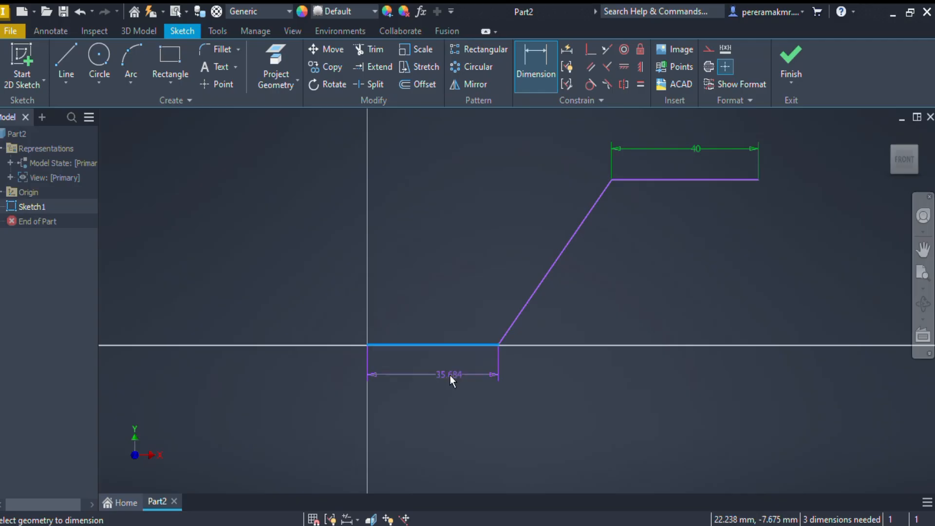
{"action": "left_click", "coordinate": [449, 375]}
{"action": "type", "text": "35"}
{"action": "key", "text": "Return"}
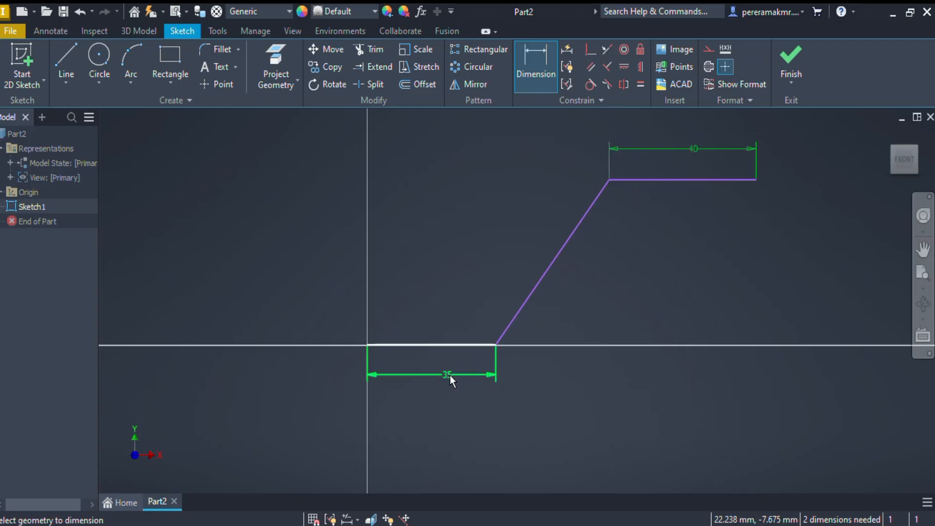
Step: Dimension the angle between the lower horizontal line and the sloped line to 125°, and finish the sketch
{"action": "left_click", "coordinate": [479, 345]}
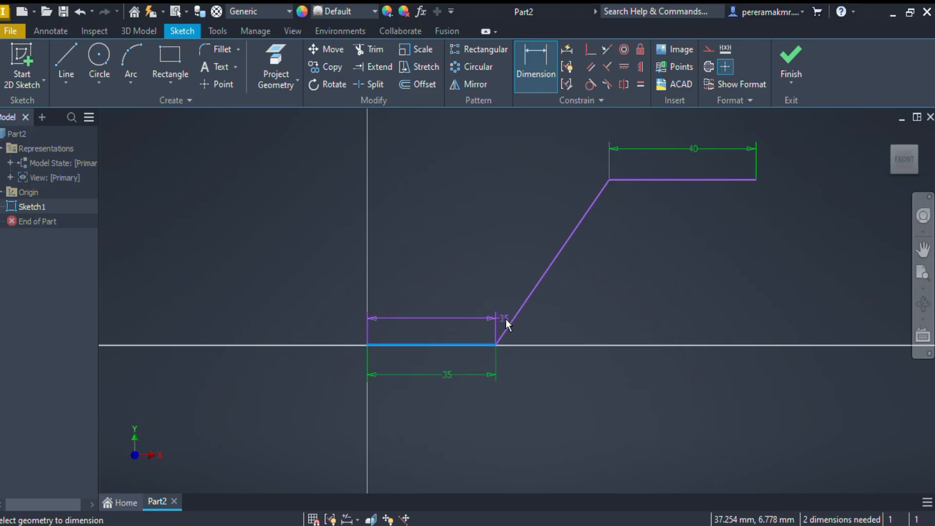
{"action": "left_click", "coordinate": [511, 320]}
{"action": "left_click", "coordinate": [486, 308]}
{"action": "type", "text": "125"}
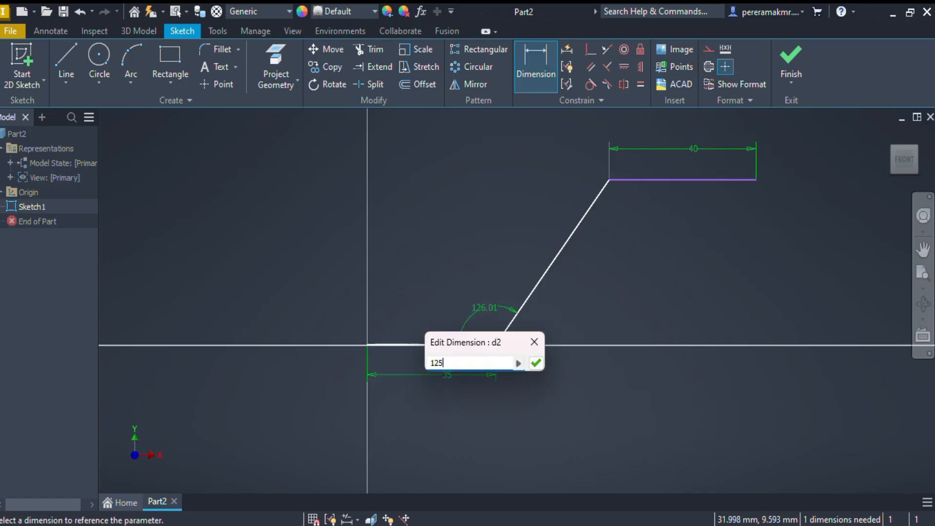
{"action": "key", "text": "Return"}
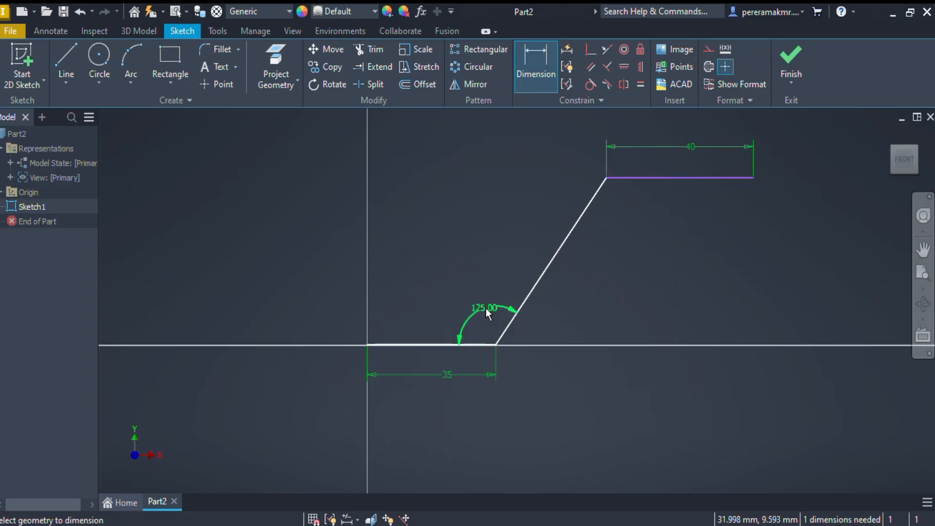
{"action": "left_click", "coordinate": [785, 63]}
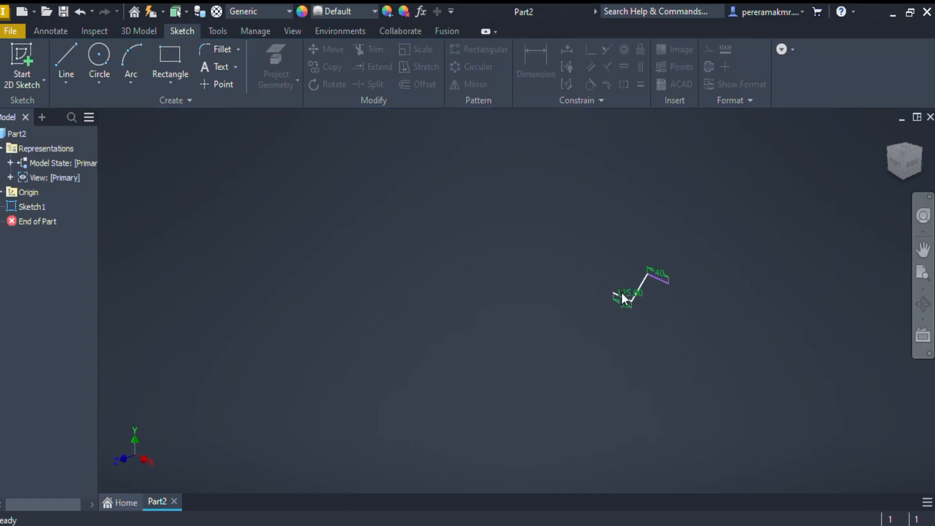
Step: Create a work plane normal to the 40 mm line at its free end point
{"action": "scroll", "coordinate": [692, 275], "scroll_direction": "down", "scroll_amount": 8}
{"action": "middle_click_drag", "start_coordinate": [697, 278], "coordinate": [724, 264]}
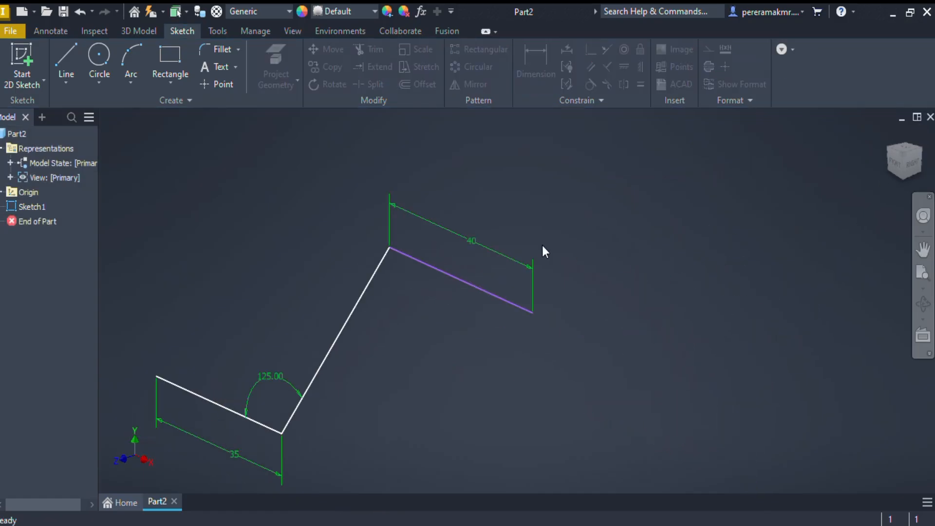
{"action": "left_click", "coordinate": [151, 32]}
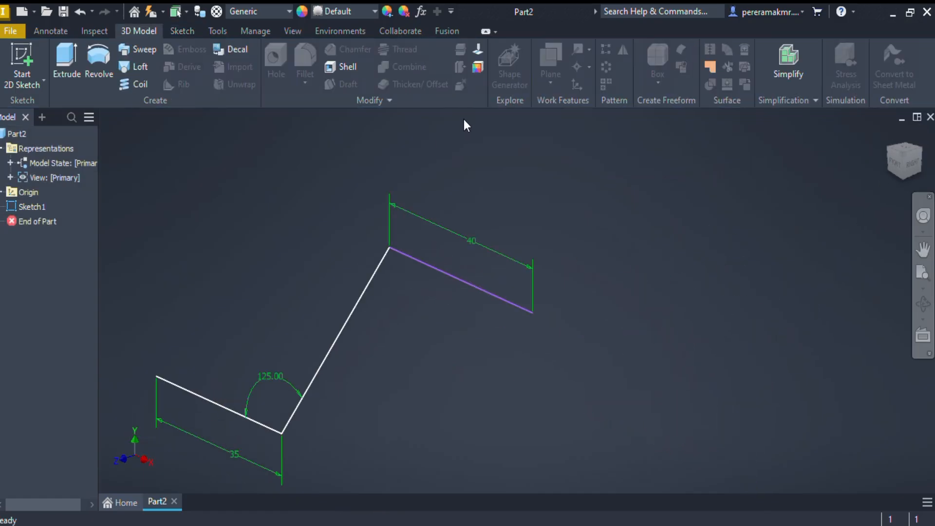
{"action": "left_click", "coordinate": [531, 83]}
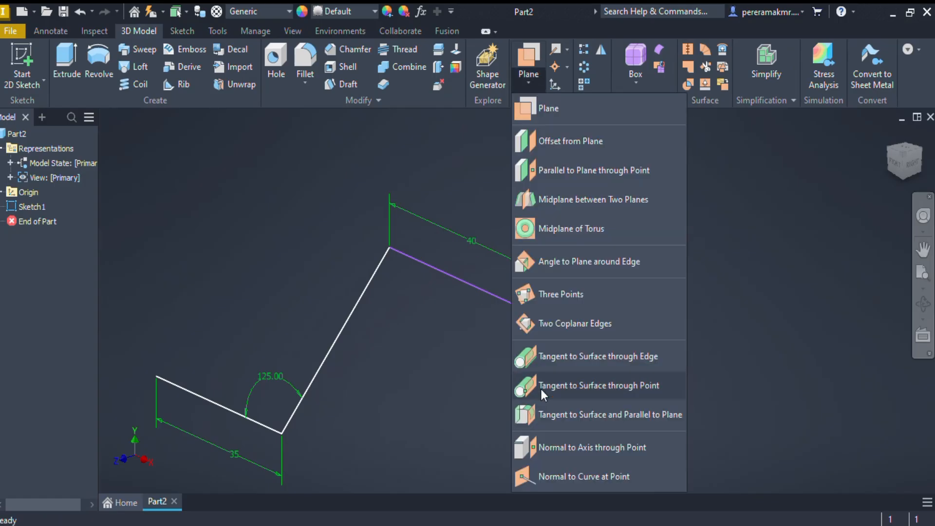
{"action": "left_click", "coordinate": [559, 489]}
{"action": "left_click", "coordinate": [507, 303]}
{"action": "left_click", "coordinate": [533, 312]}
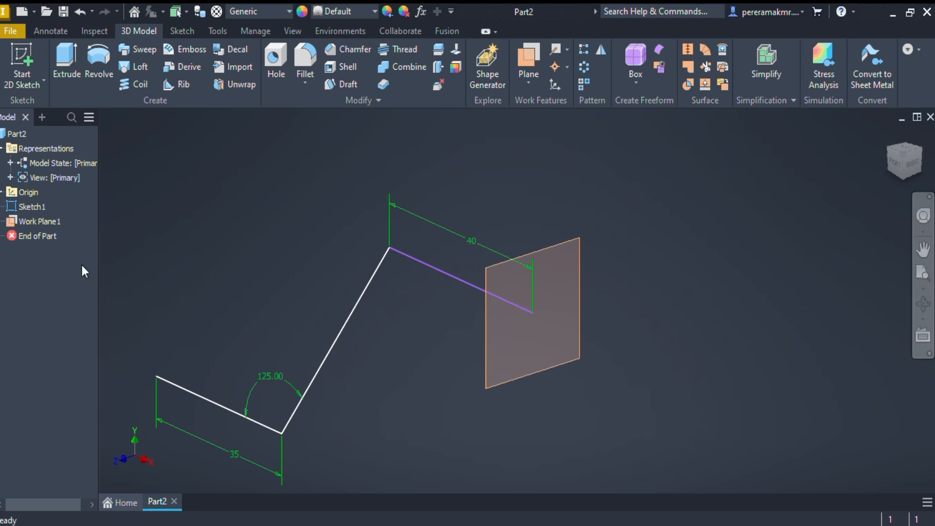
Step: Start a new sketch on the work plane at the path's end
{"action": "left_click", "coordinate": [42, 220]}
{"action": "right_click", "coordinate": [42, 219]}
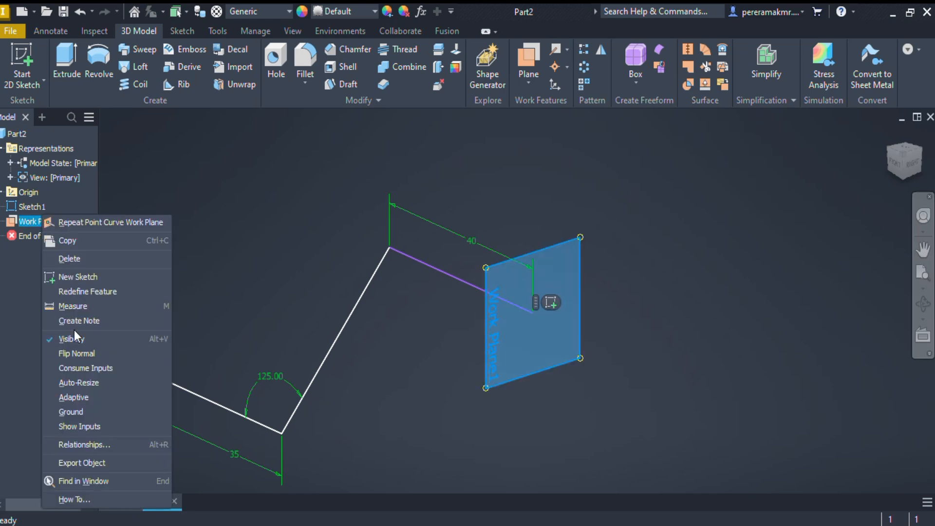
{"action": "left_click", "coordinate": [111, 276]}
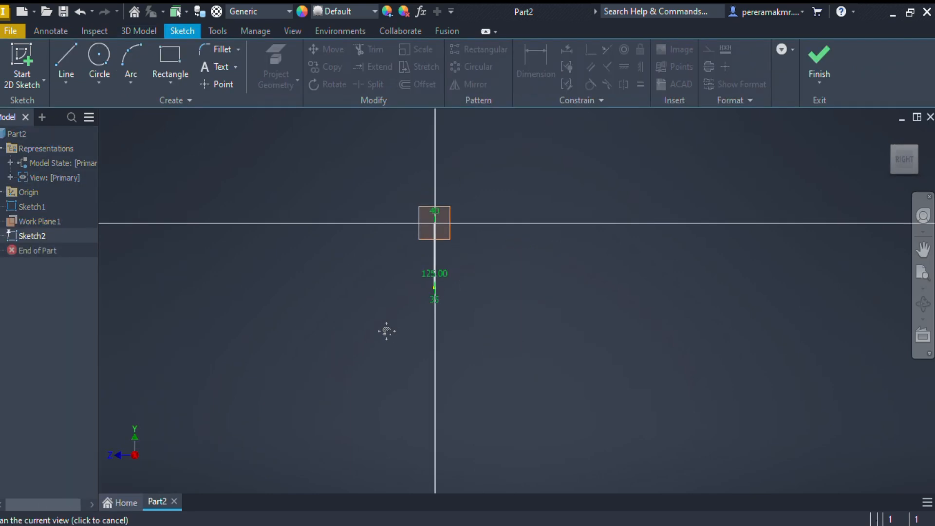
Step: Draw an 8.5 mm diameter circle centered on the free end point of the 40 mm line
{"action": "mouse_move", "coordinate": [417, 324]}
{"action": "middle_mouse_down", "text": "shift"}
{"action": "mouse_move", "coordinate": [474, 351]}
{"action": "mouse_move", "coordinate": [498, 350]}
{"action": "middle_mouse_up", "text": "shift"}
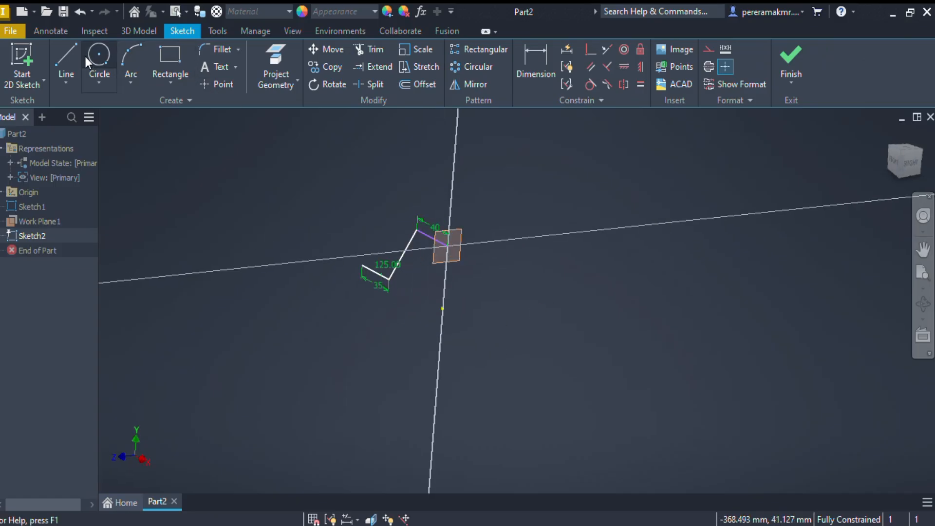
{"action": "left_click", "coordinate": [98, 56]}
{"action": "scroll", "coordinate": [481, 241], "scroll_direction": "up", "scroll_amount": 5}
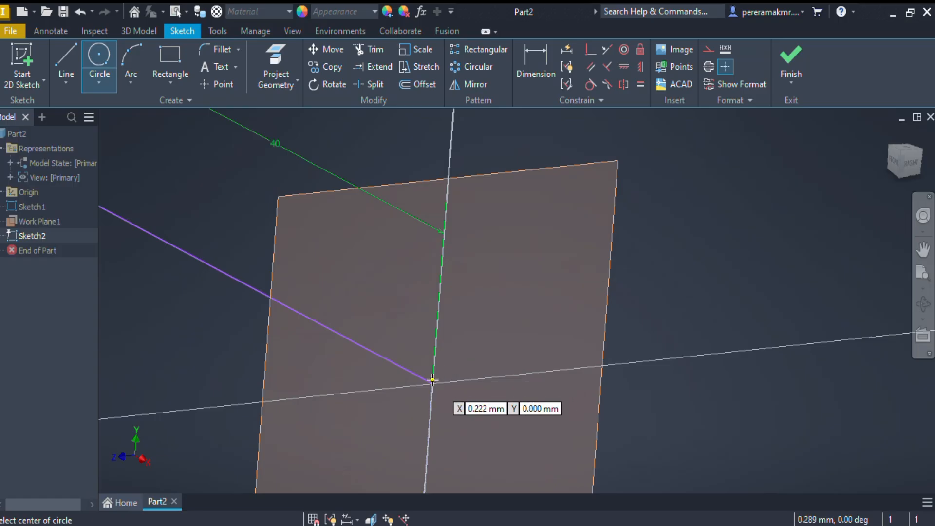
{"action": "scroll", "coordinate": [433, 382], "scroll_direction": "up", "scroll_amount": 3}
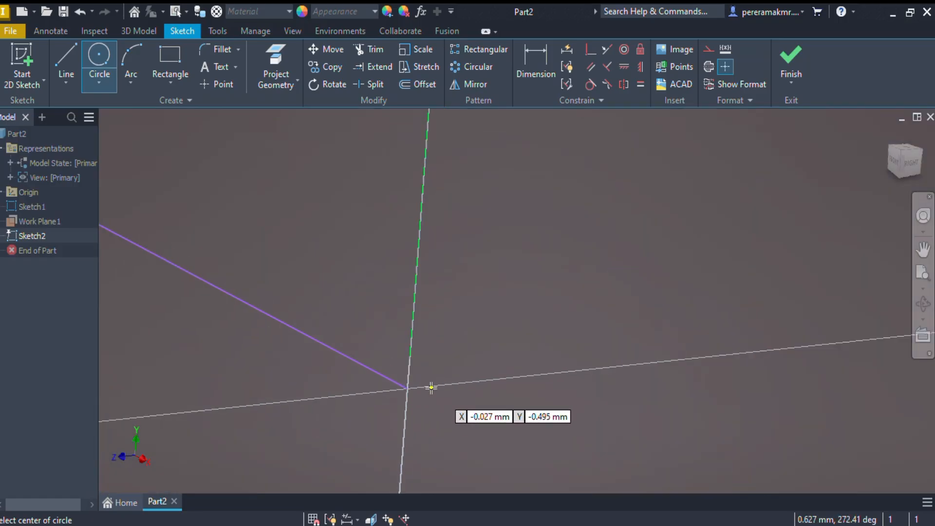
{"action": "left_click", "coordinate": [408, 388]}
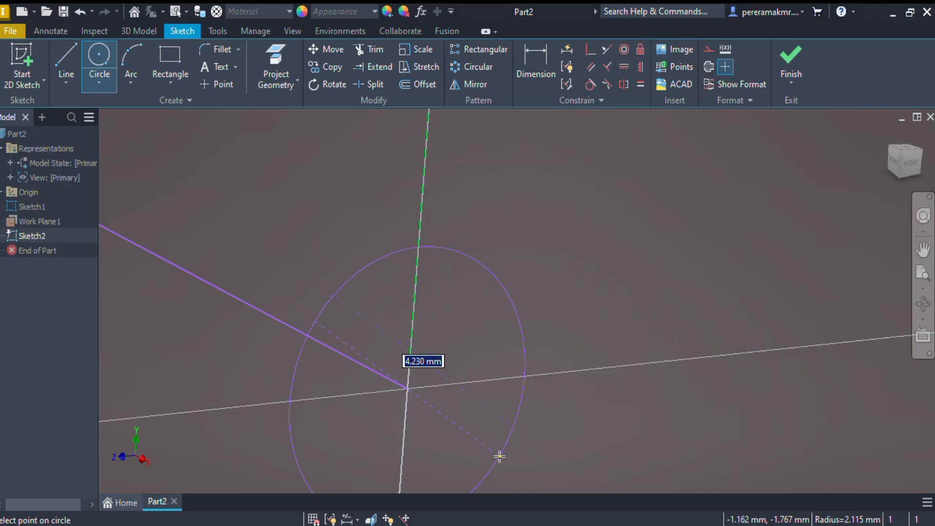
{"action": "left_click", "coordinate": [499, 455]}
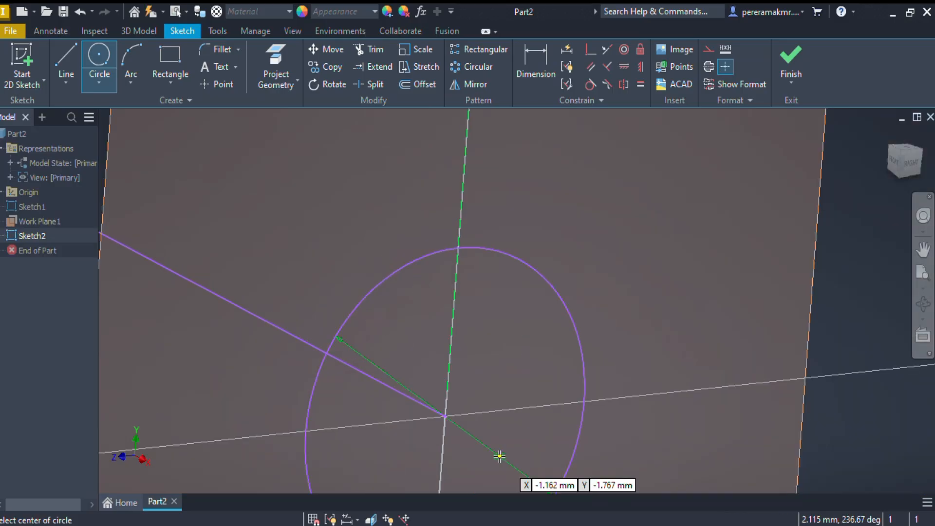
{"action": "scroll", "coordinate": [499, 455], "scroll_direction": "down", "scroll_amount": 3}
{"action": "mouse_move", "coordinate": [495, 455]}
{"action": "middle_mouse_down"}
{"action": "mouse_move", "coordinate": [484, 359]}
{"action": "mouse_move", "coordinate": [557, 256]}
{"action": "middle_mouse_up"}
{"action": "scroll", "coordinate": [485, 351], "scroll_direction": "up", "scroll_amount": 1}
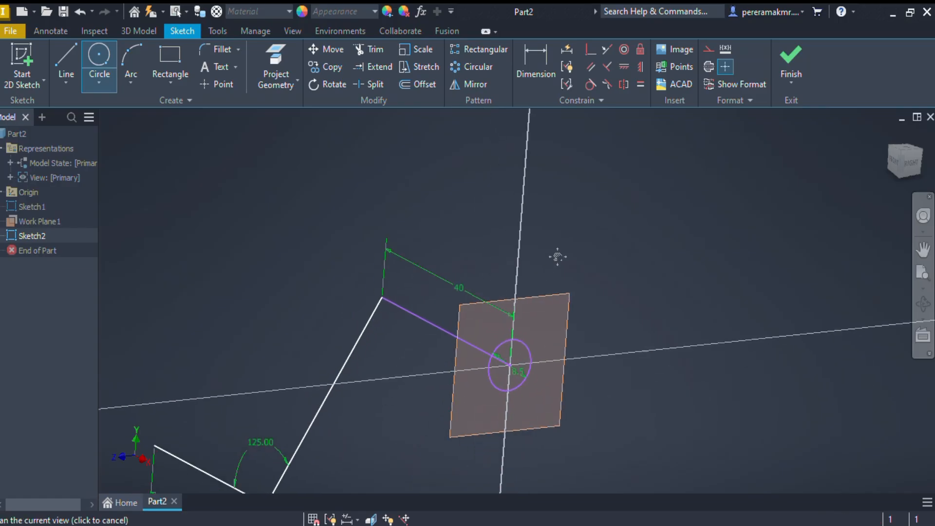
{"action": "left_click", "coordinate": [138, 31]}
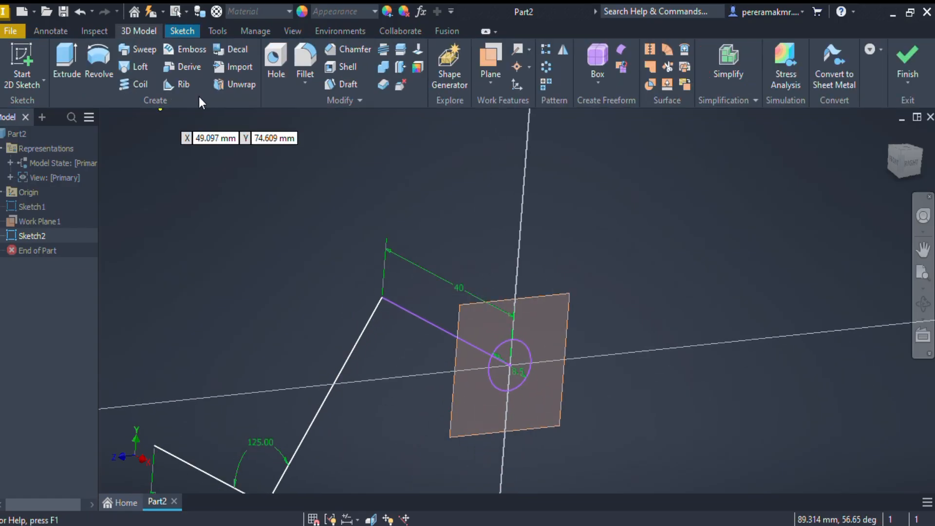
{"action": "left_click", "coordinate": [138, 49]}
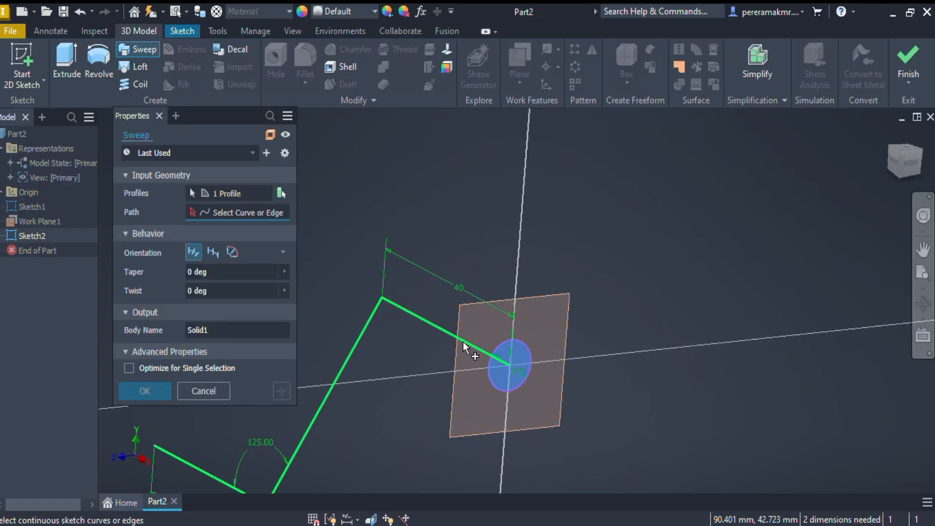
{"action": "left_click", "coordinate": [436, 327]}
{"action": "scroll", "coordinate": [433, 334], "scroll_direction": "down", "scroll_amount": 4}
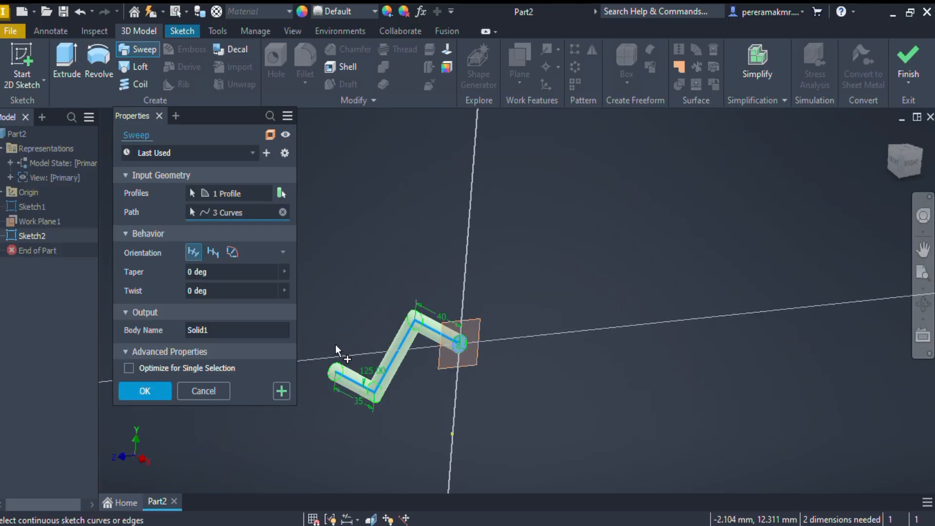
{"action": "key", "text": "Escape"}
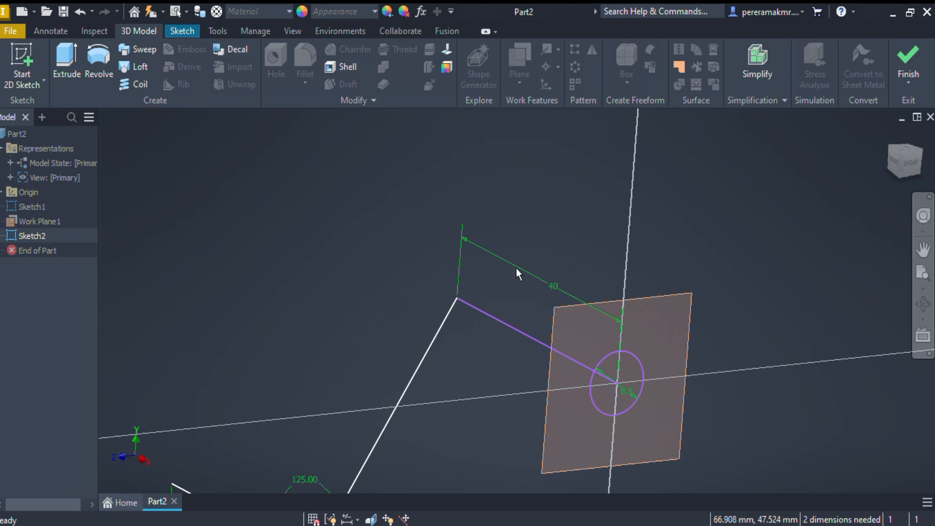
Step: Finish the circle profile sketch
{"action": "left_click", "coordinate": [908, 64]}
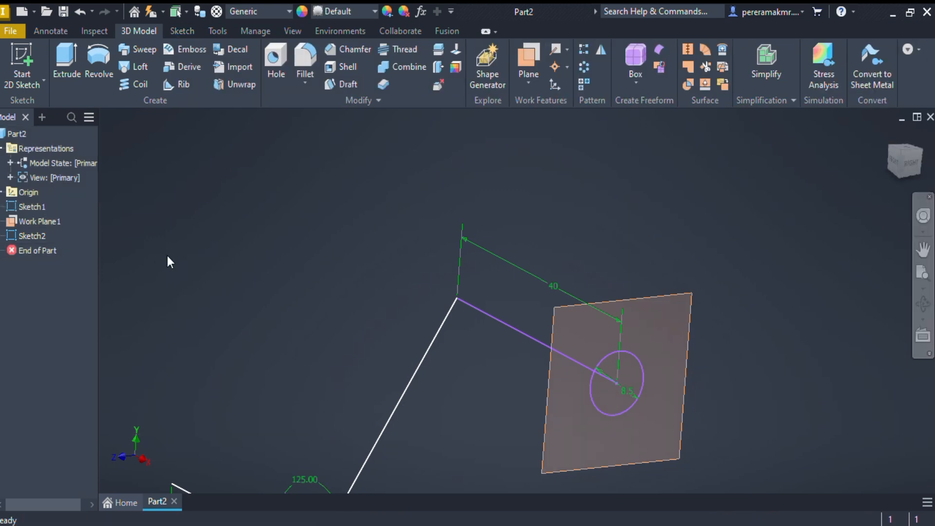
Step: Reopen the three-line path sketch for editing
{"action": "left_click", "coordinate": [30, 207]}
{"action": "right_click", "coordinate": [30, 206]}
{"action": "left_click", "coordinate": [46, 238]}
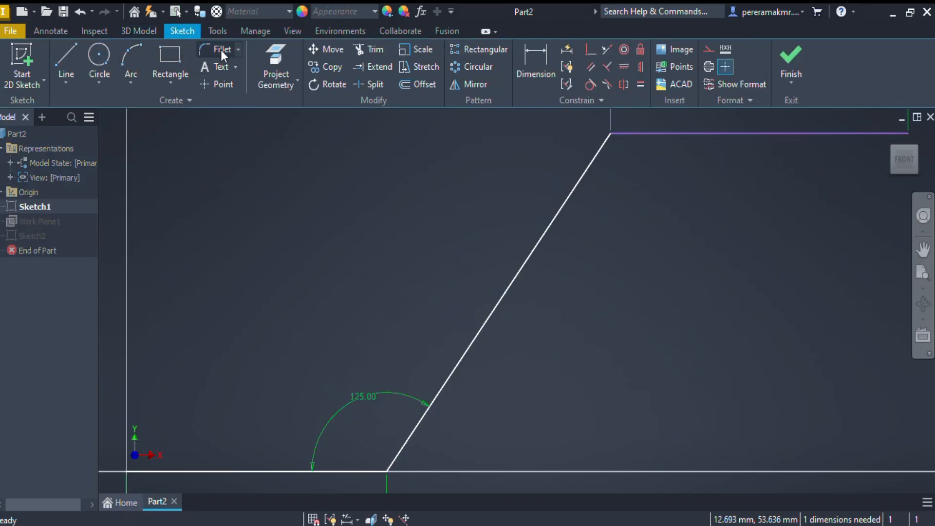
Step: Try a 2 mm sketch fillet at the corner between the sloped line and the 40 mm line, and undo it
{"action": "left_click", "coordinate": [221, 49]}
{"action": "left_click", "coordinate": [646, 133]}
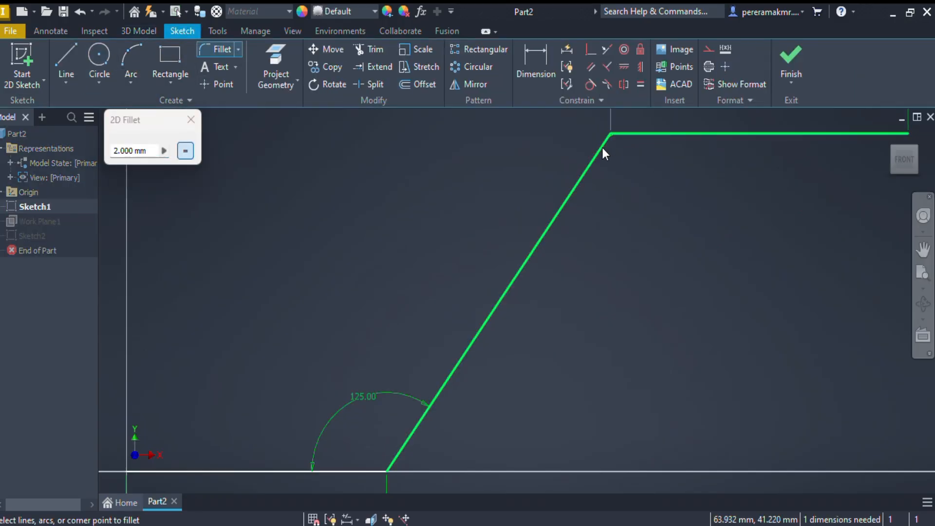
{"action": "left_click", "coordinate": [626, 130]}
{"action": "scroll", "coordinate": [627, 130], "scroll_direction": "up", "scroll_amount": 5}
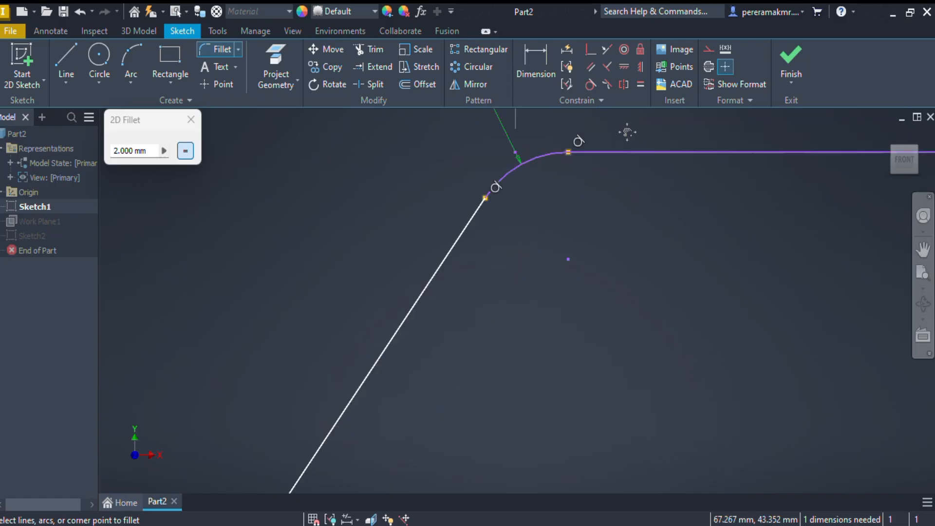
{"action": "left_click", "coordinate": [189, 119]}
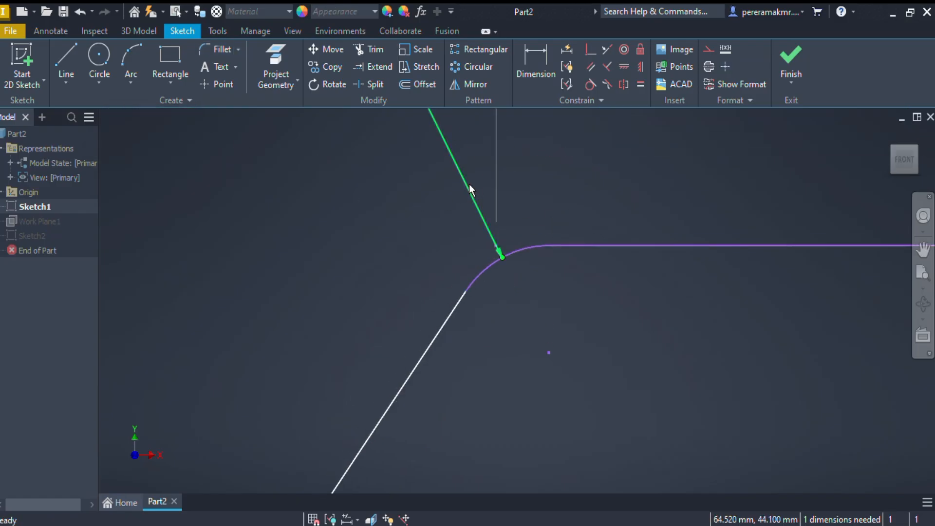
{"action": "key", "text": "ctrl+z"}
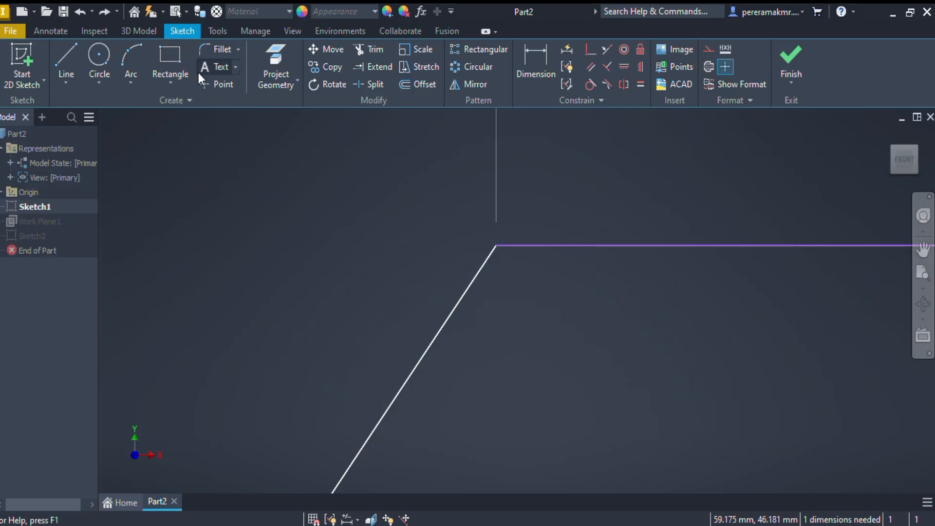
{"action": "left_click", "coordinate": [217, 50]}
{"action": "left_click", "coordinate": [532, 250]}
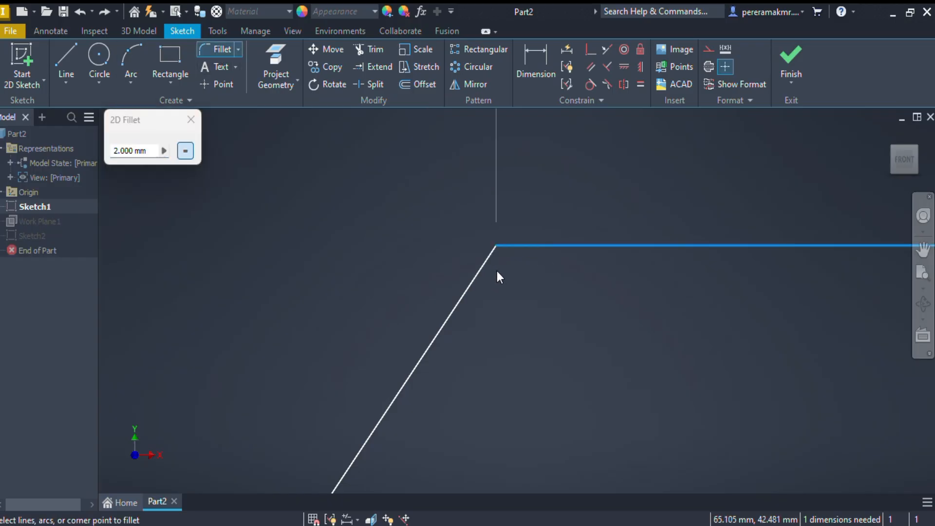
{"action": "left_click", "coordinate": [486, 274]}
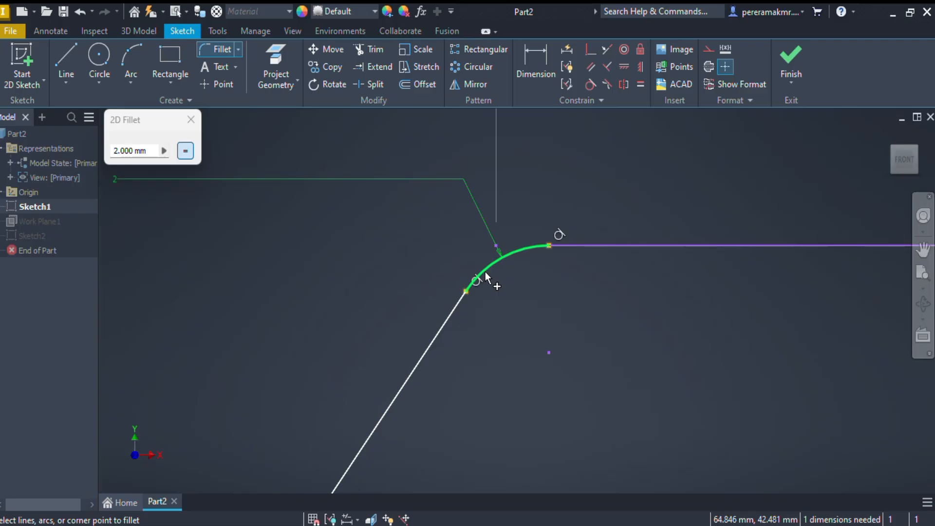
{"action": "key", "text": "Escape"}
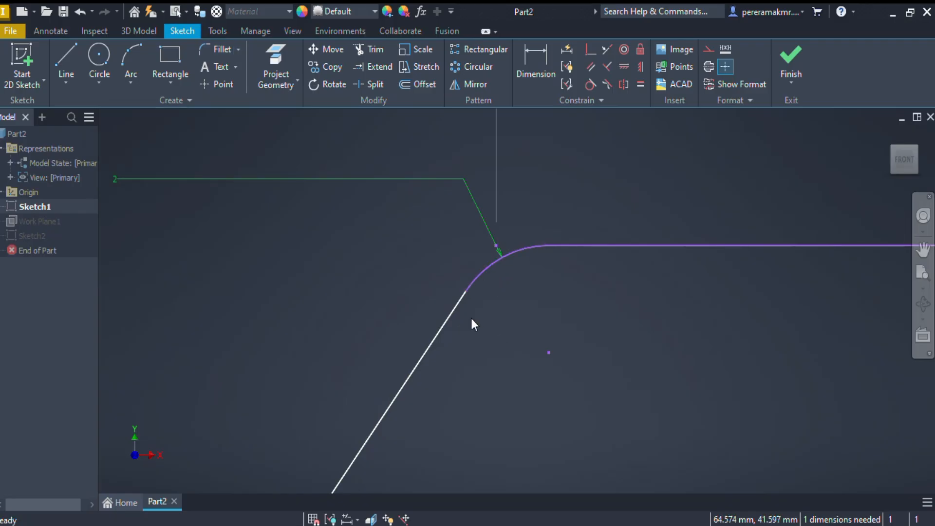
{"action": "key", "text": "ctrl+z"}
Step: Round the corner between the sloped line and the 40 mm line with a 5 mm sketch fillet
{"action": "left_click", "coordinate": [206, 49]}
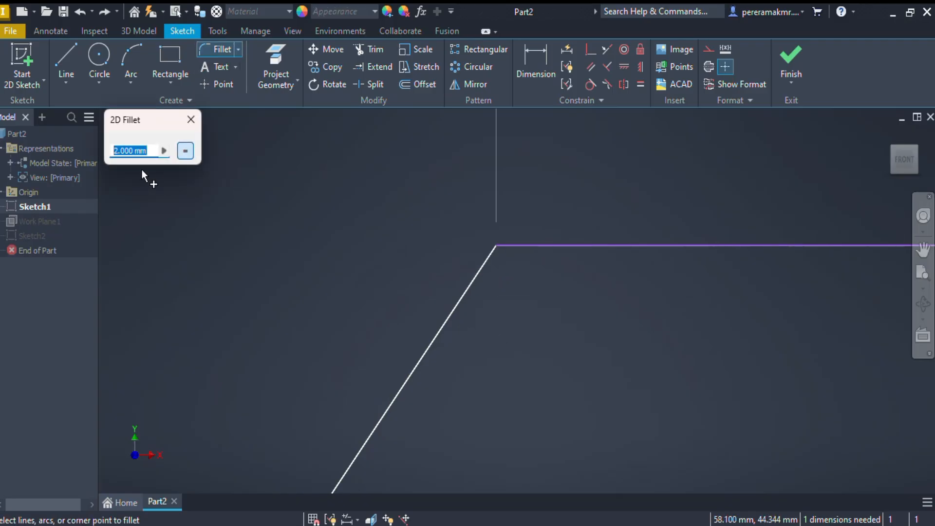
{"action": "type", "text": "5"}
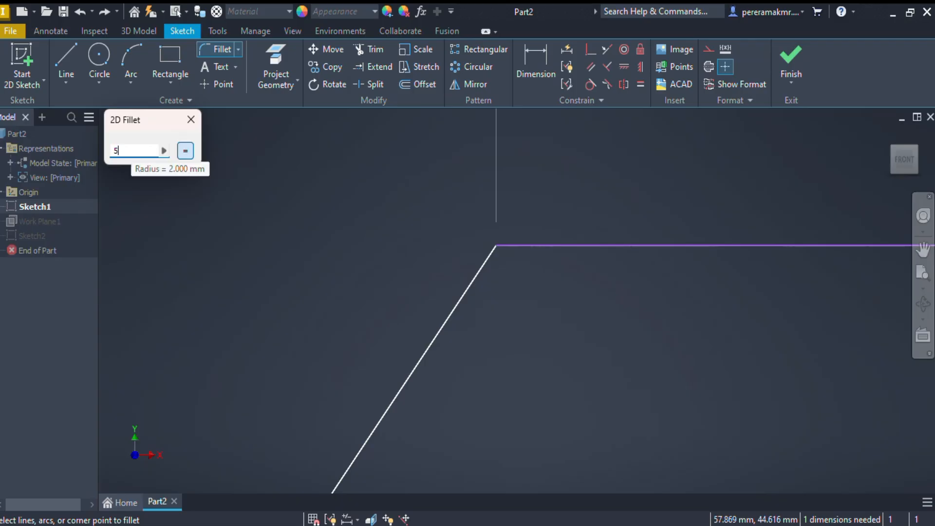
{"action": "left_click", "coordinate": [573, 244]}
{"action": "left_click", "coordinate": [485, 268]}
{"action": "scroll", "coordinate": [496, 286], "scroll_direction": "down", "scroll_amount": 5}
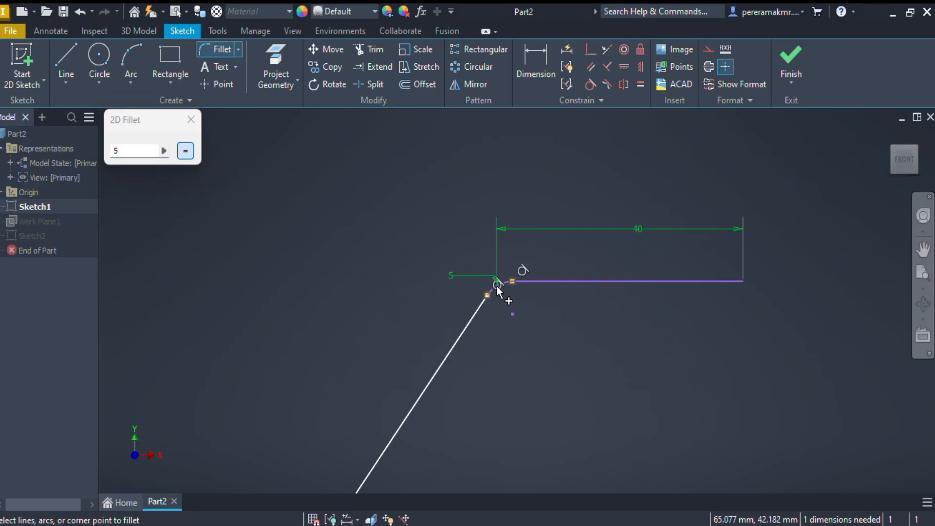
Step: Apply the same 5 mm sketch fillet to the corner between the 35 mm line and the sloped line
{"action": "middle_click_drag", "start_coordinate": [471, 366], "coordinate": [534, 281]}
{"action": "scroll", "coordinate": [367, 490], "scroll_direction": "up", "scroll_amount": 3}
{"action": "left_click", "coordinate": [358, 462]}
{"action": "left_click", "coordinate": [415, 416]}
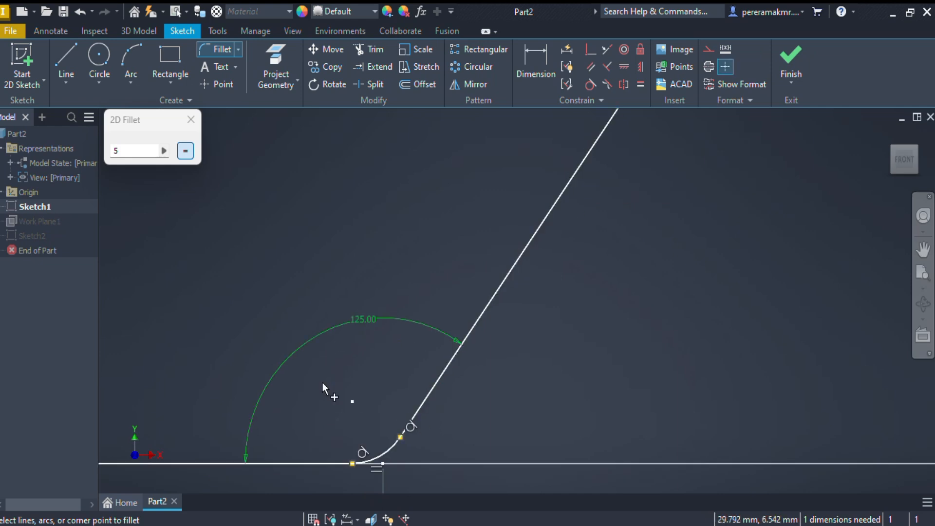
{"action": "left_click", "coordinate": [199, 121]}
Step: Finish editing the filleted path sketch
{"action": "scroll", "coordinate": [513, 310], "scroll_direction": "down", "scroll_amount": 5}
{"action": "mouse_move", "coordinate": [513, 311]}
{"action": "middle_mouse_down"}
{"action": "mouse_move", "coordinate": [483, 313]}
{"action": "mouse_move", "coordinate": [454, 335]}
{"action": "middle_mouse_up"}
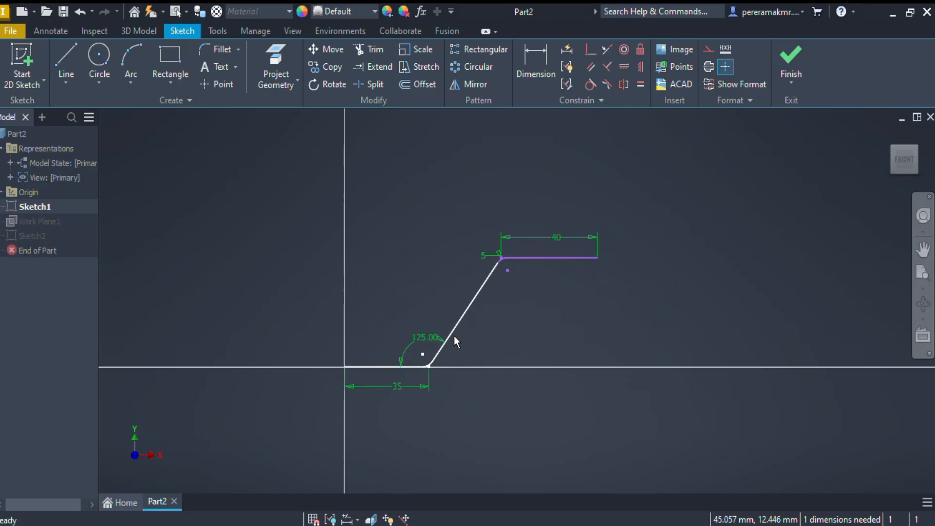
{"action": "middle_click_drag", "start_coordinate": [501, 323], "coordinate": [463, 378], "text": "shift"}
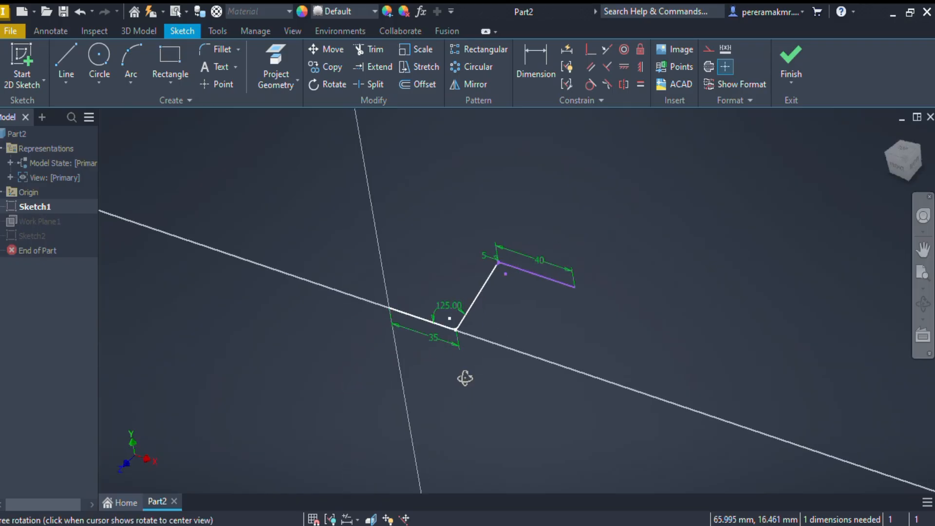
{"action": "left_click", "coordinate": [800, 63]}
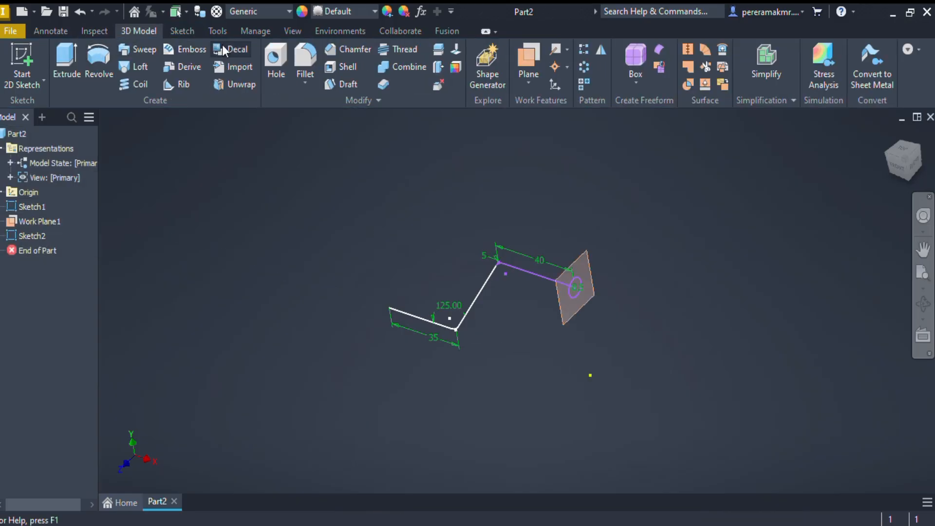
{"action": "left_click", "coordinate": [143, 50]}
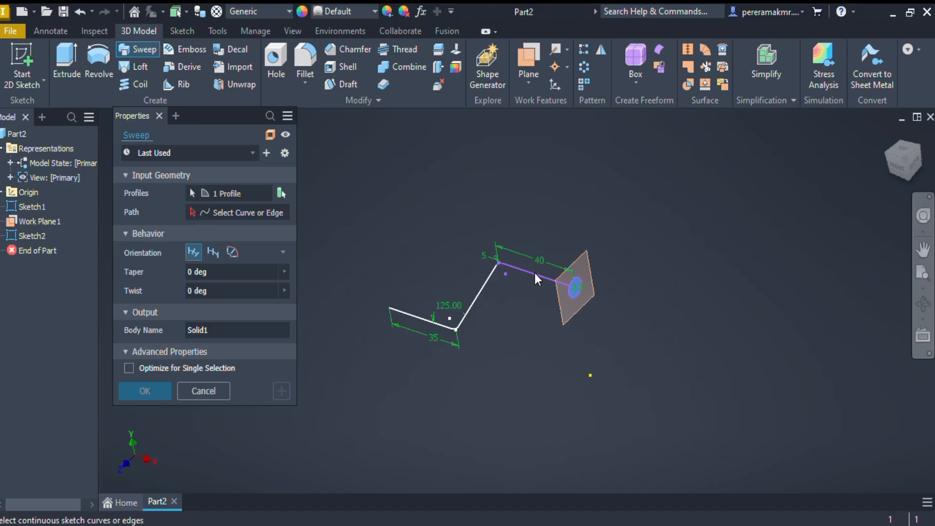
{"action": "left_click", "coordinate": [241, 193]}
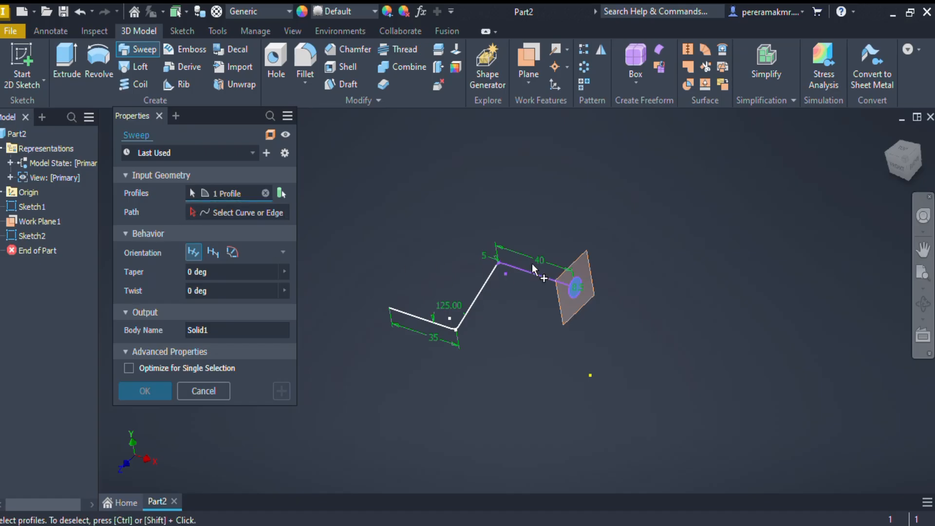
{"action": "scroll", "coordinate": [500, 261], "scroll_direction": "up", "scroll_amount": 5}
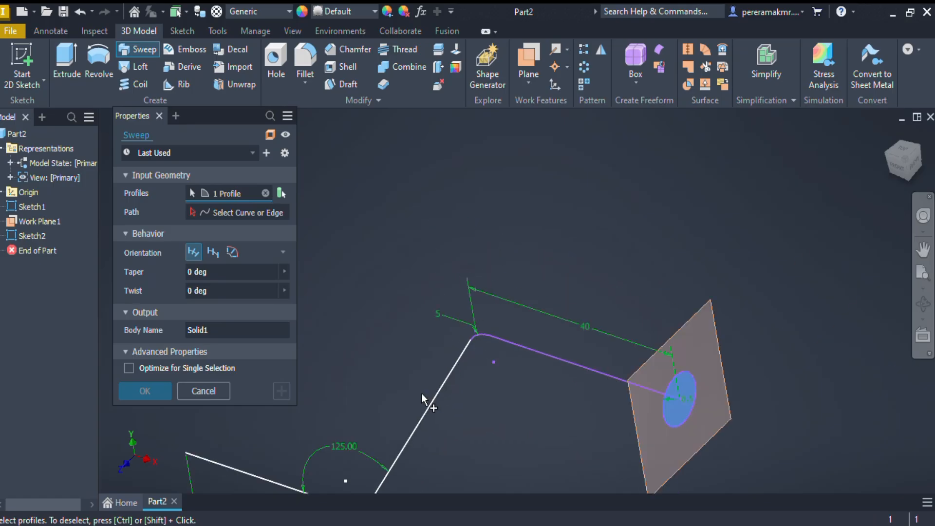
{"action": "scroll", "coordinate": [422, 394], "scroll_direction": "down", "scroll_amount": 1}
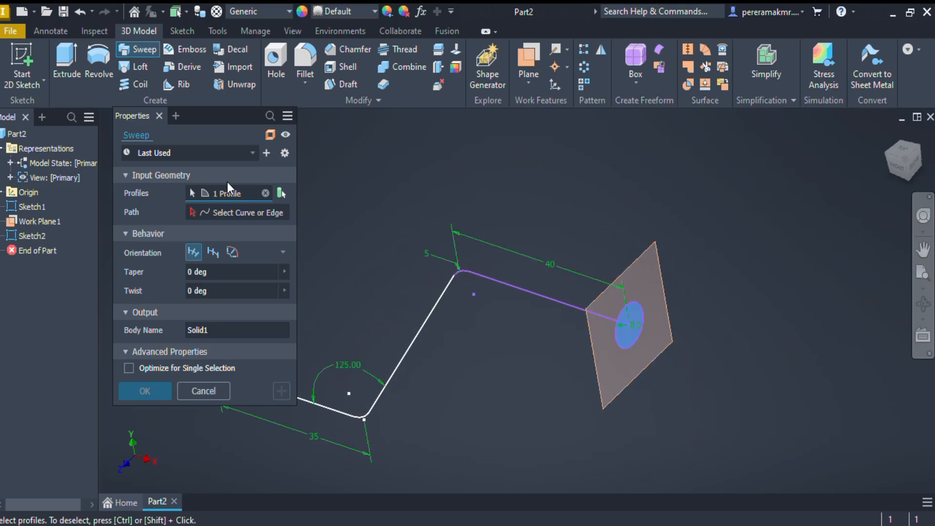
{"action": "left_click", "coordinate": [159, 116]}
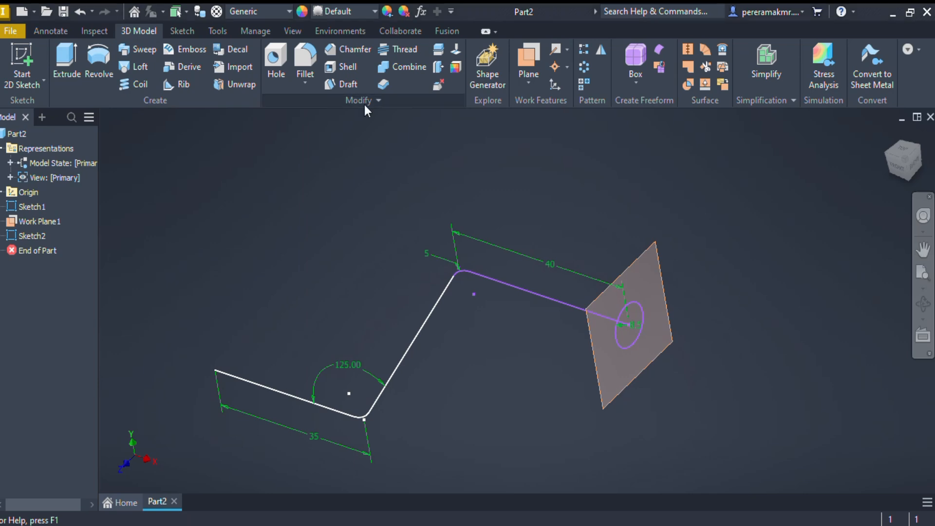
Step: Sweep the 8.5 mm circle along the whole filleted path to create the solid rod
{"action": "left_click", "coordinate": [138, 50]}
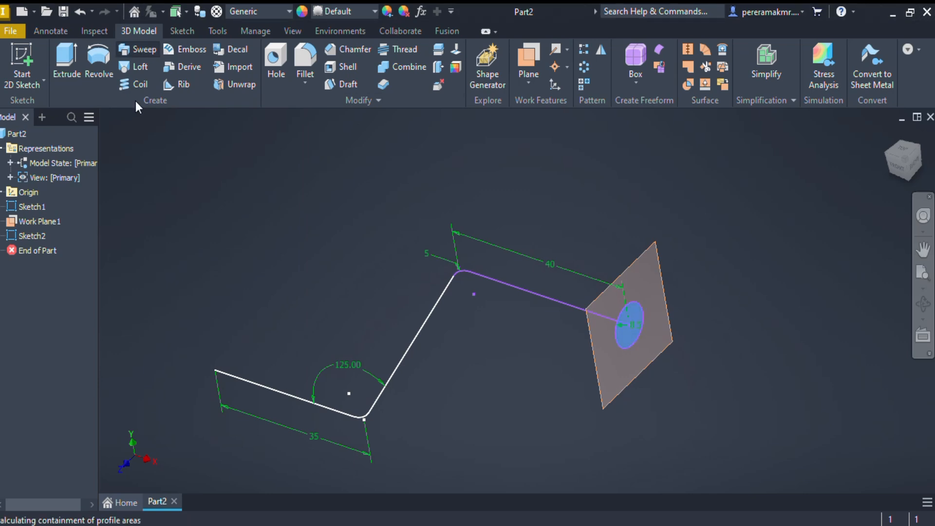
{"action": "left_click", "coordinate": [467, 275]}
{"action": "scroll", "coordinate": [584, 350], "scroll_direction": "down", "scroll_amount": 2}
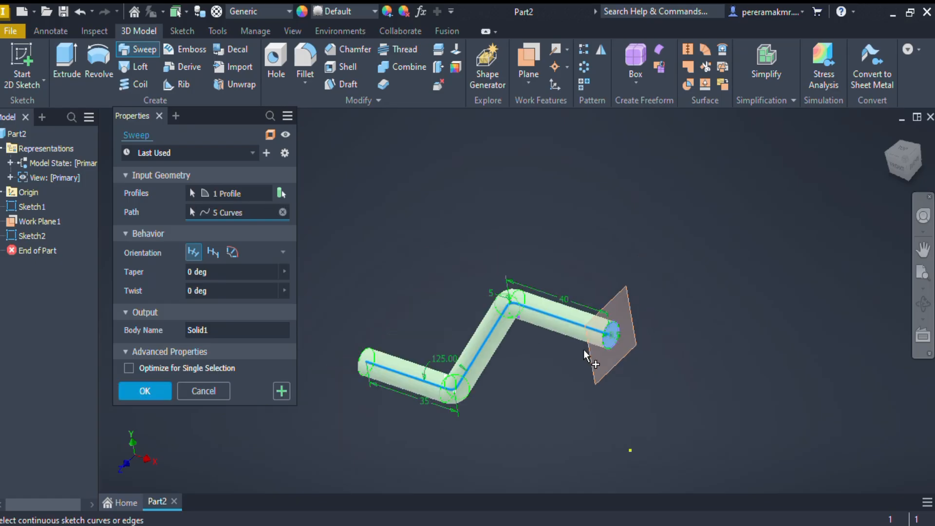
{"action": "left_click", "coordinate": [155, 391]}
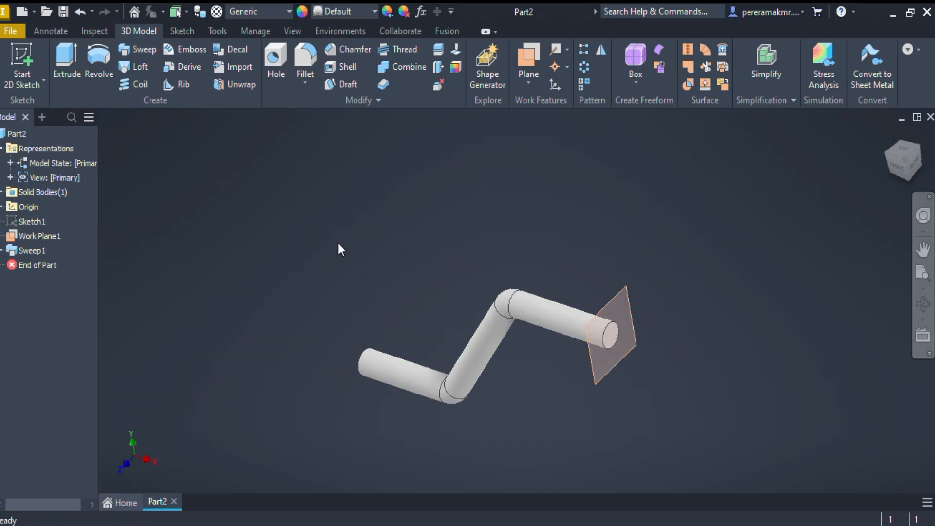
Step: Start a new sketch in the plane of the rod's circular end at the 40 mm segment
{"action": "scroll", "coordinate": [635, 310], "scroll_direction": "up", "scroll_amount": 5}
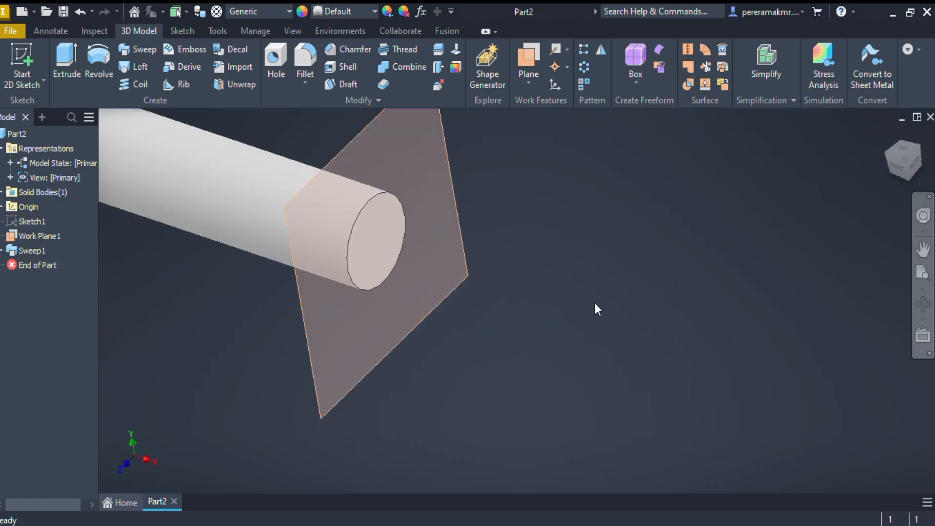
{"action": "left_click", "coordinate": [398, 249]}
{"action": "left_click", "coordinate": [437, 237]}
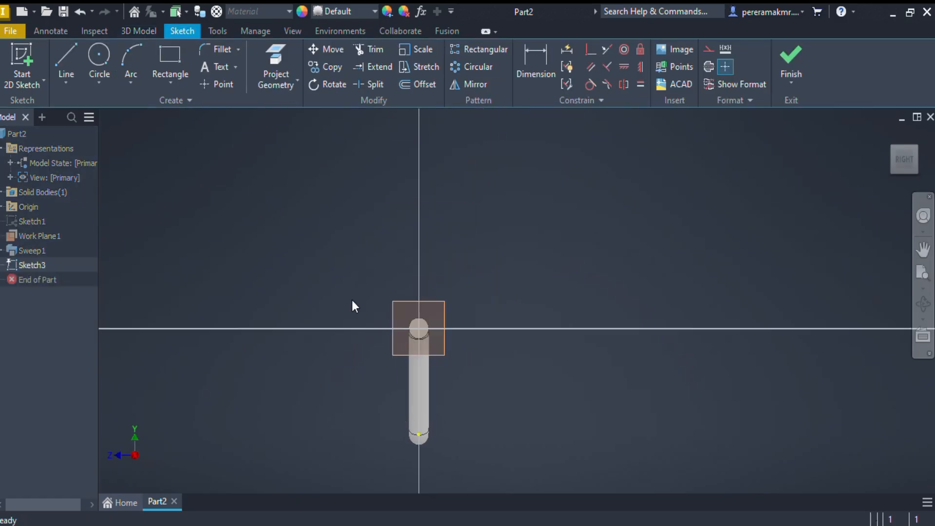
Step: Draw a 15 mm diameter circle centered on the rod's end
{"action": "left_click", "coordinate": [99, 55]}
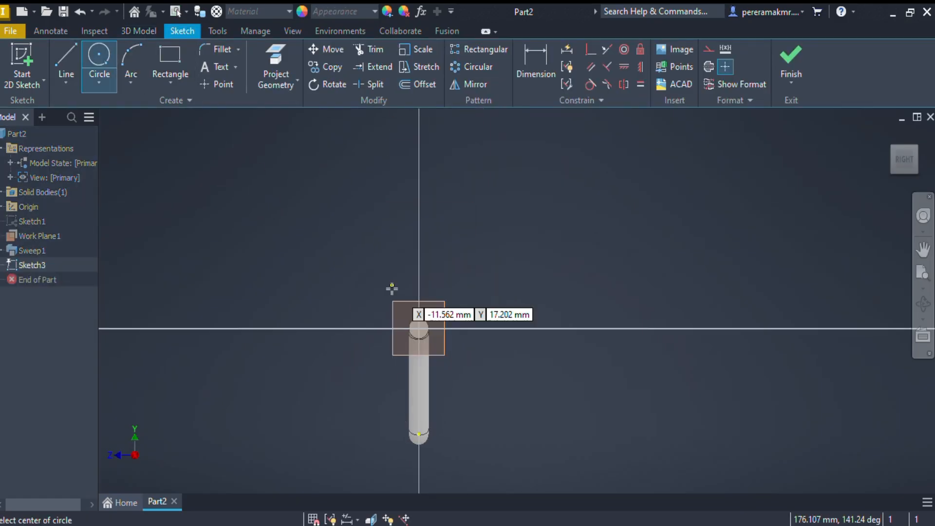
{"action": "scroll", "coordinate": [442, 343], "scroll_direction": "up", "scroll_amount": 5}
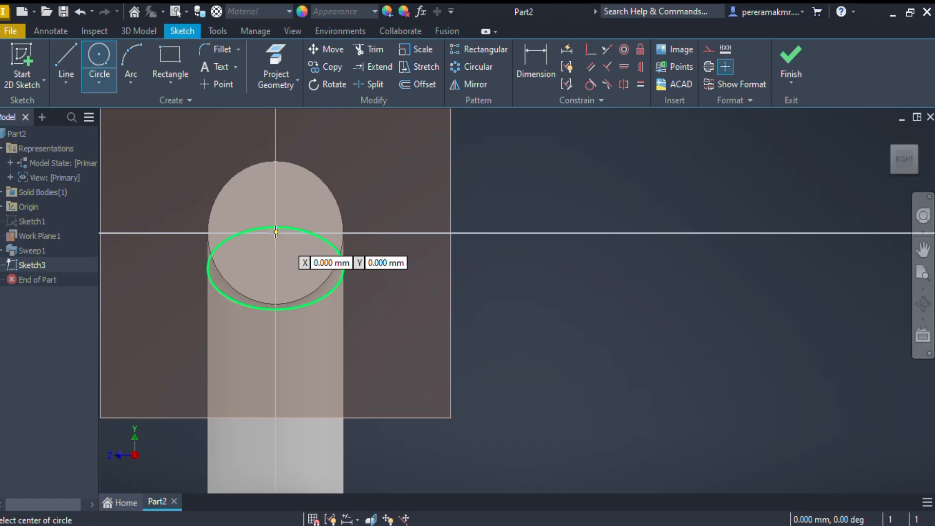
{"action": "scroll", "coordinate": [275, 232], "scroll_direction": "up", "scroll_amount": 5}
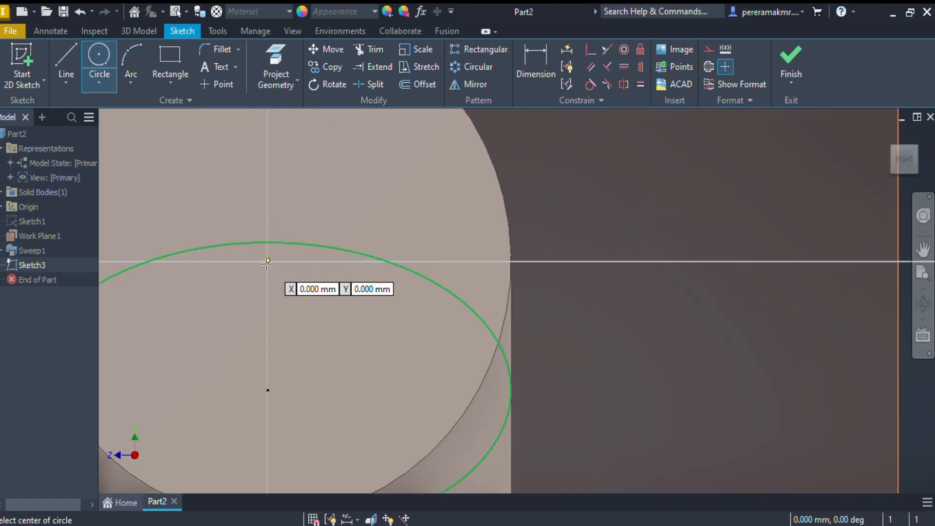
{"action": "left_click", "coordinate": [275, 233]}
{"action": "scroll", "coordinate": [356, 313], "scroll_direction": "down", "scroll_amount": 2}
{"action": "scroll", "coordinate": [356, 314], "scroll_direction": "down", "scroll_amount": 5}
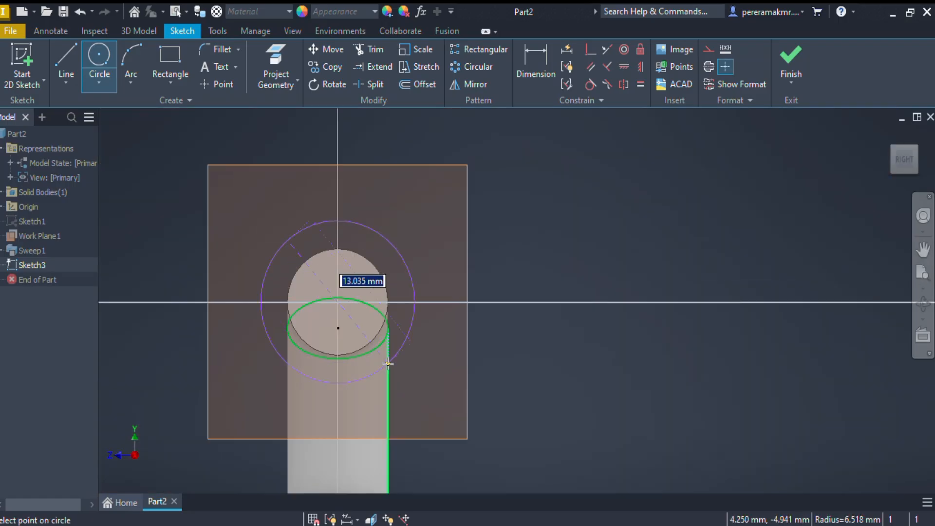
{"action": "type", "text": "15"}
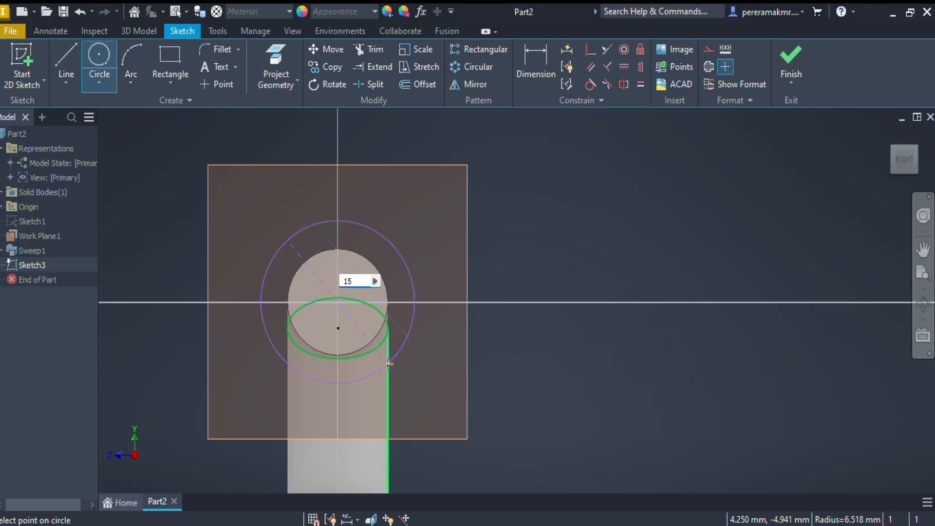
{"action": "key", "text": "Return"}
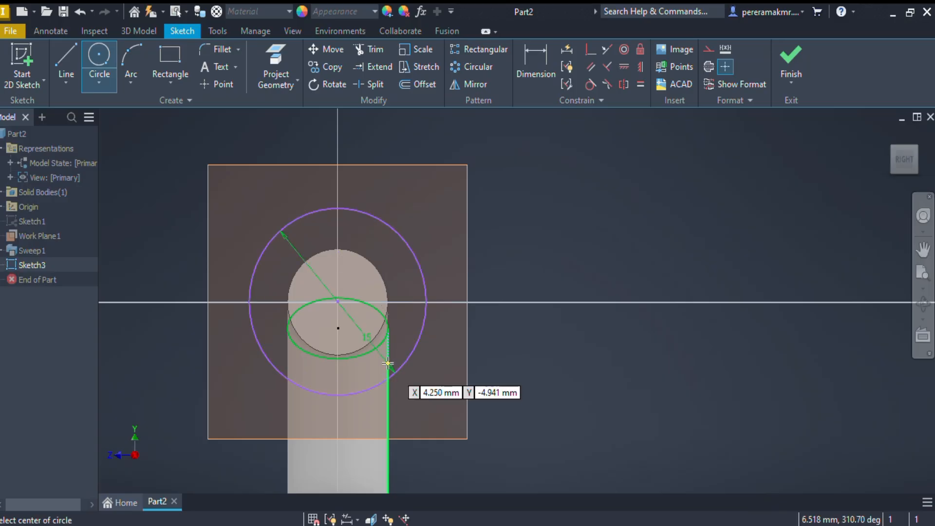
Step: Extrude the 15 mm circle 12 mm outward from the rod's end, joined to the rod
{"action": "left_click", "coordinate": [139, 31]}
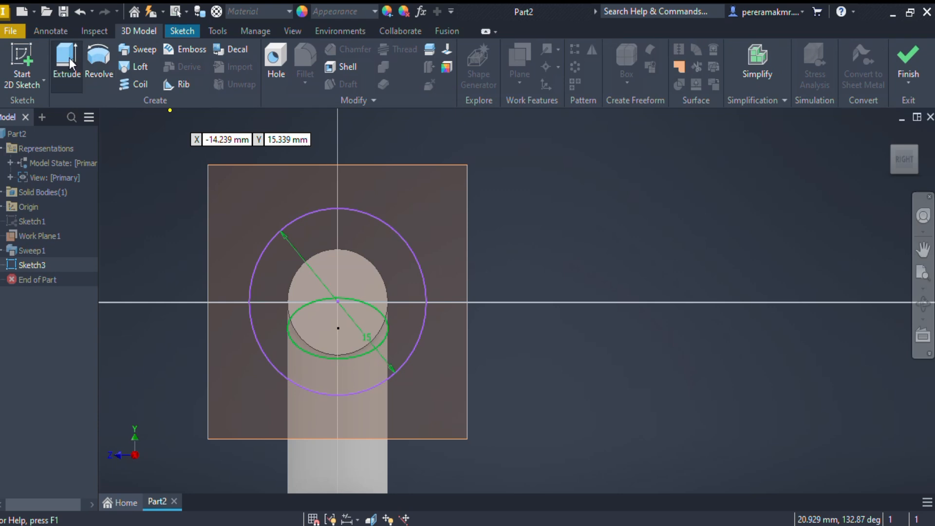
{"action": "left_click", "coordinate": [68, 61]}
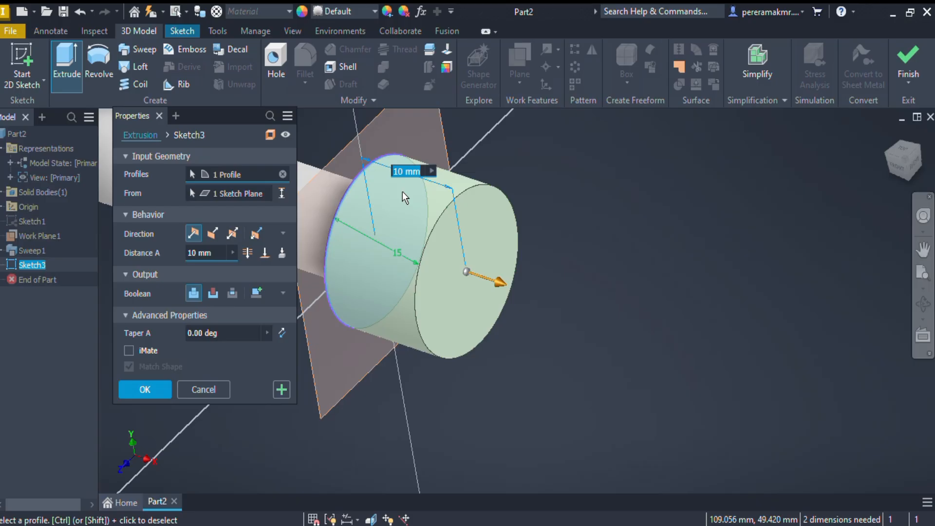
{"action": "type", "text": "15"}
{"action": "key", "text": "BackSpace"}
{"action": "key", "text": "BackSpace"}
{"action": "type", "text": "15"}
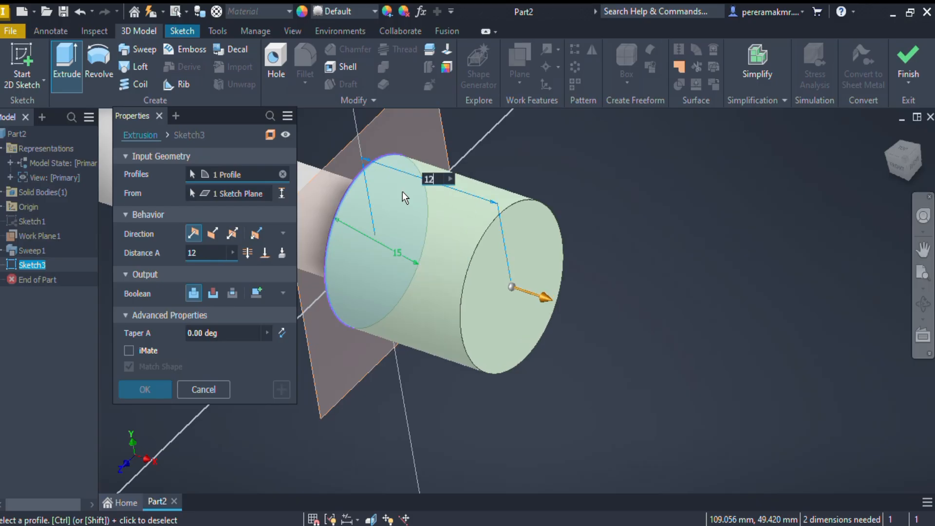
{"action": "key", "text": "Return"}
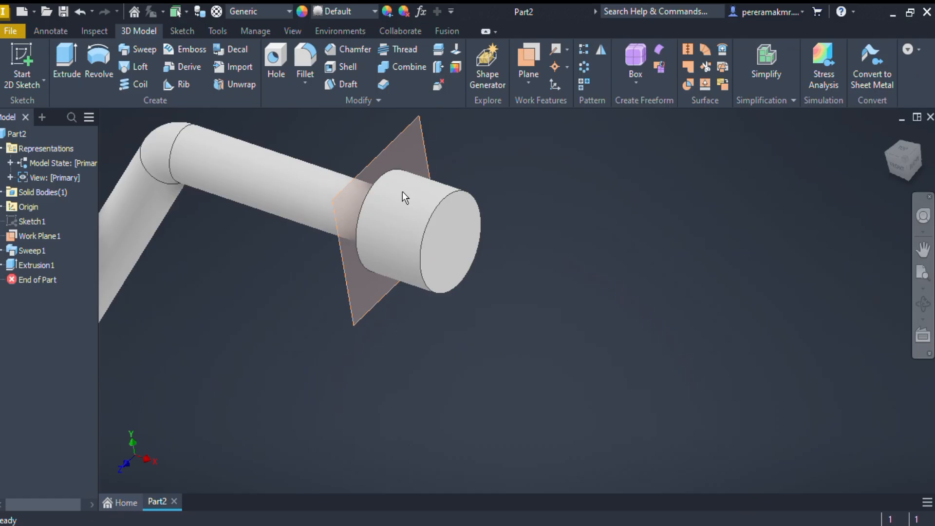
Step: Start a new sketch on the circular face at the rod's free end, opposite the cylindrical head
{"action": "scroll", "coordinate": [402, 191], "scroll_direction": "up", "scroll_amount": 5}
{"action": "middle_click_drag", "start_coordinate": [417, 220], "coordinate": [624, 267]}
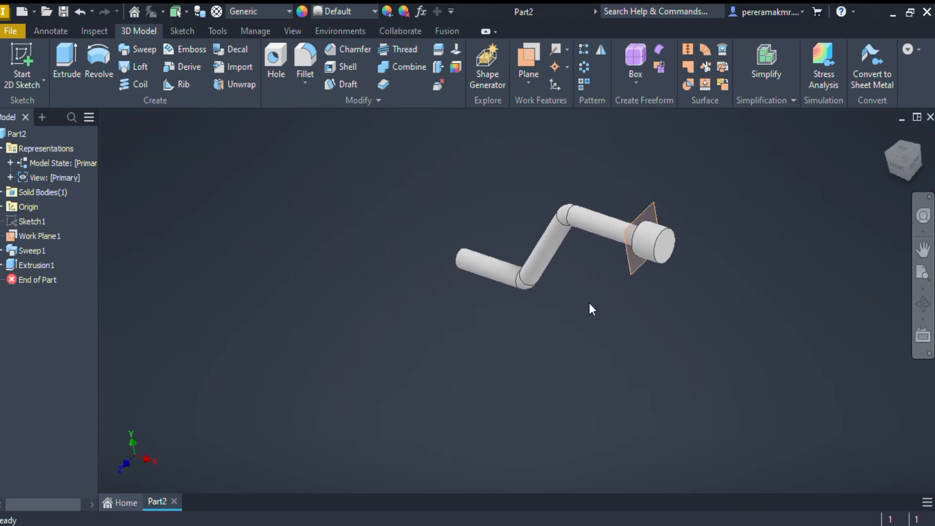
{"action": "middle_click_drag", "start_coordinate": [533, 303], "coordinate": [675, 323], "text": "shift"}
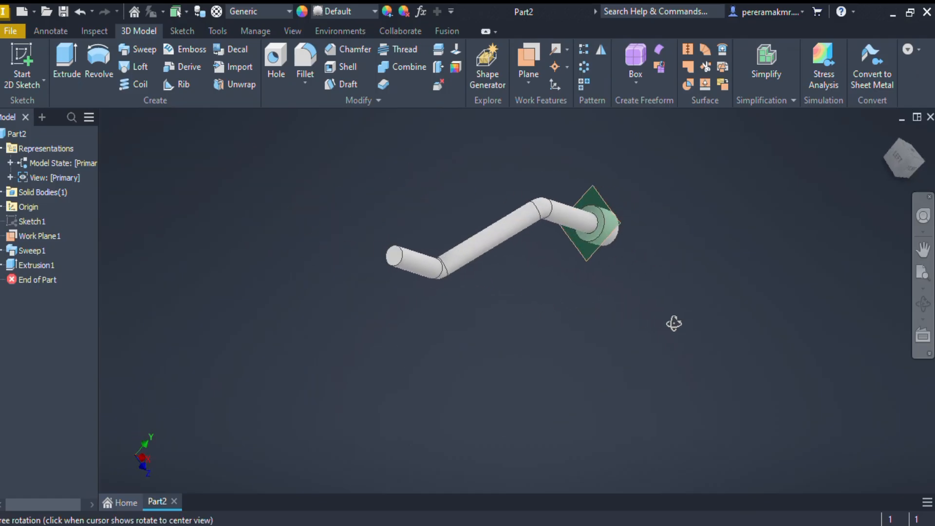
{"action": "scroll", "coordinate": [387, 241], "scroll_direction": "down", "scroll_amount": 5}
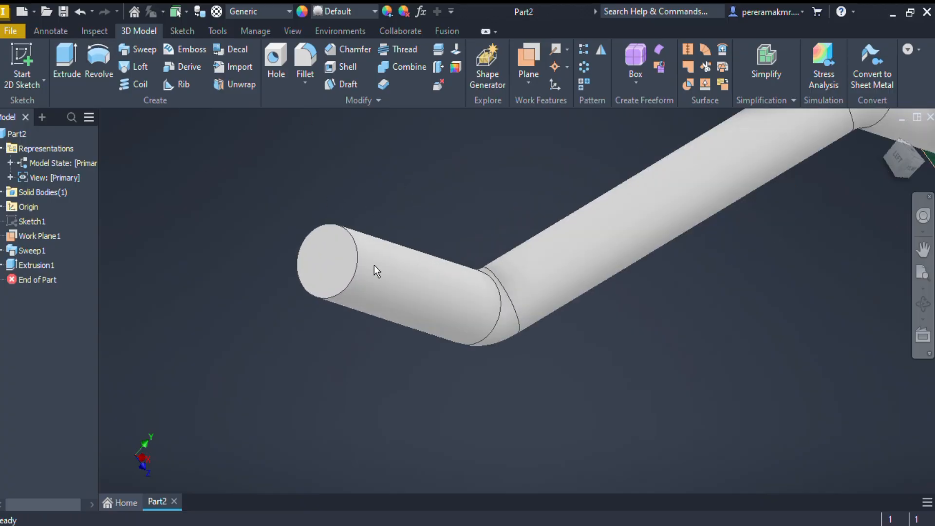
{"action": "left_click", "coordinate": [331, 269]}
{"action": "left_click", "coordinate": [368, 255]}
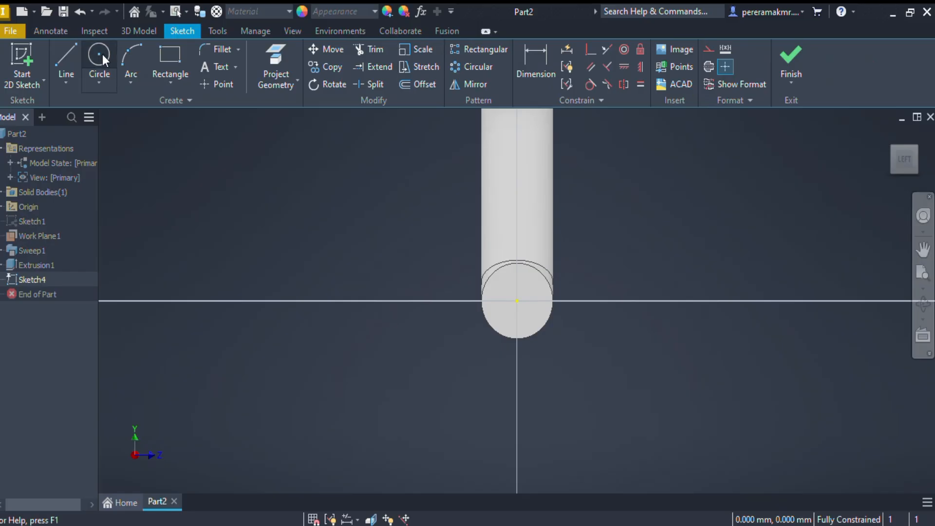
Step: Draw a 25 mm diameter circle centered on the rod's free end
{"action": "left_click", "coordinate": [100, 60]}
{"action": "left_click", "coordinate": [517, 301]}
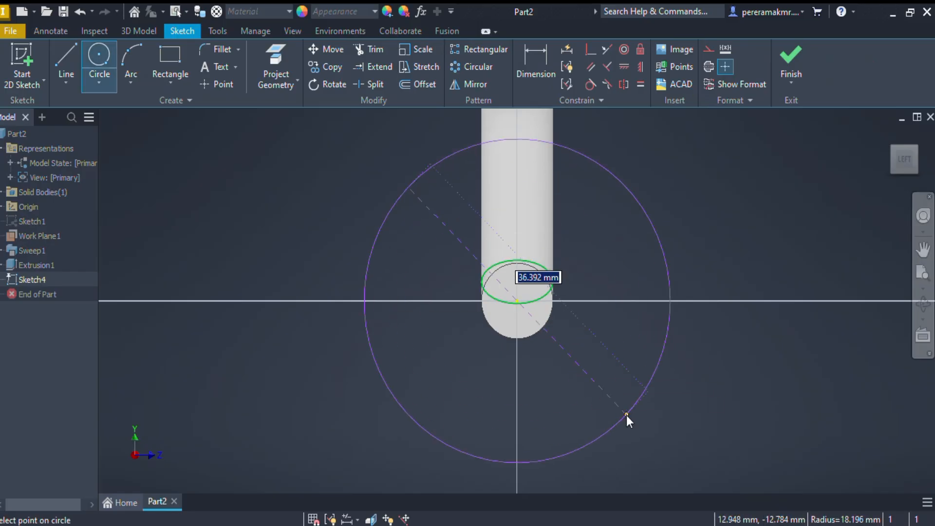
{"action": "type", "text": "25"}
{"action": "key", "text": "Return"}
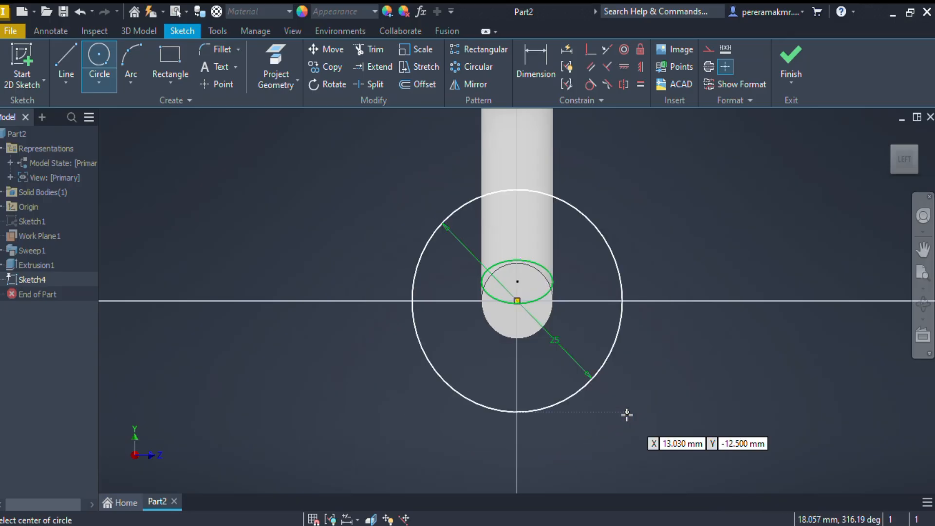
Step: Extrude the 25 mm circle 15 mm outward from the rod's end, joined to the rod
{"action": "middle_click_drag", "start_coordinate": [627, 415], "coordinate": [480, 414], "text": "shift"}
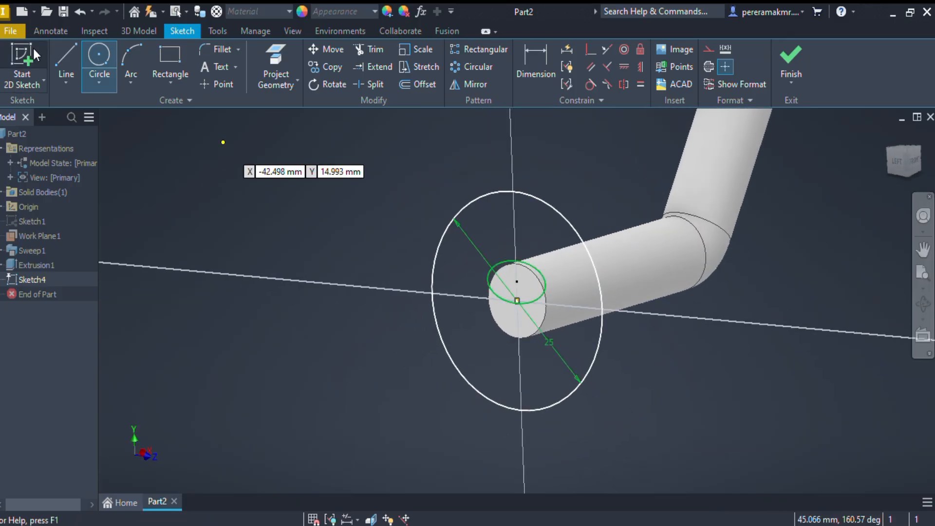
{"action": "left_click", "coordinate": [141, 31]}
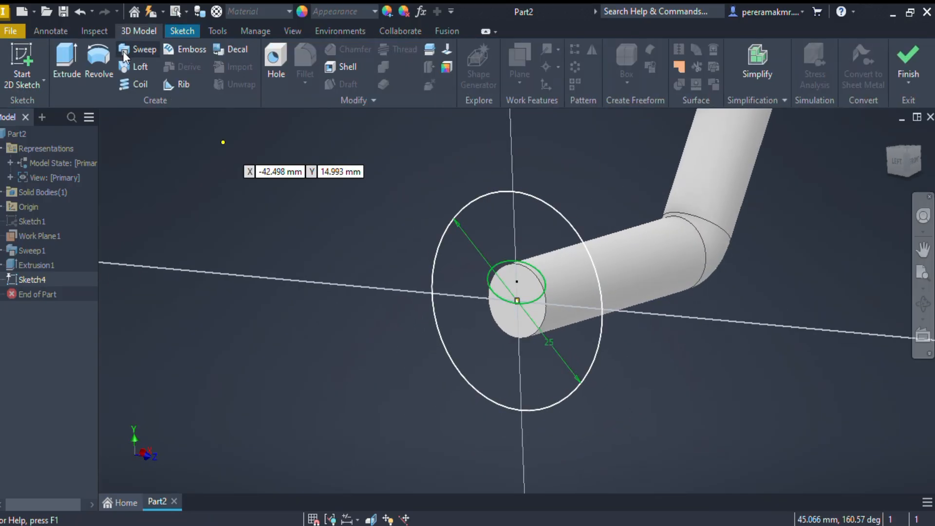
{"action": "left_click", "coordinate": [69, 60]}
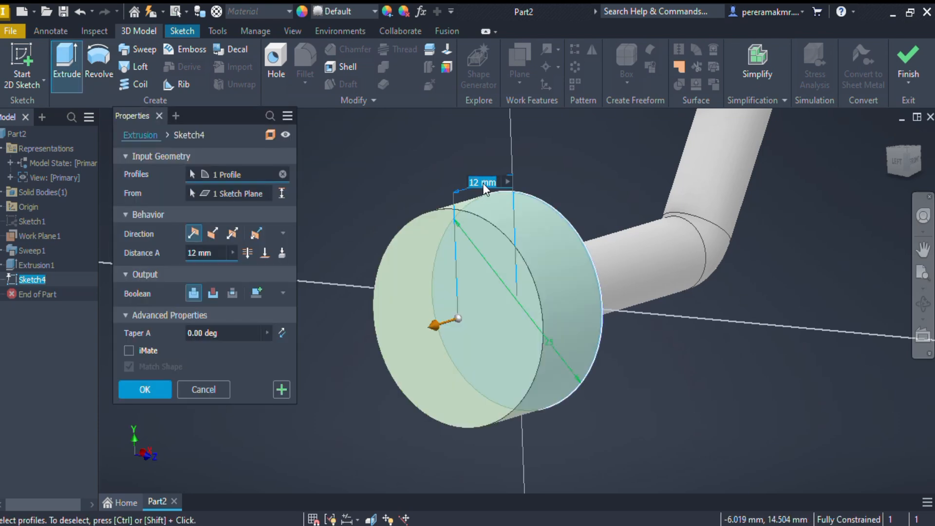
{"action": "type", "text": "15"}
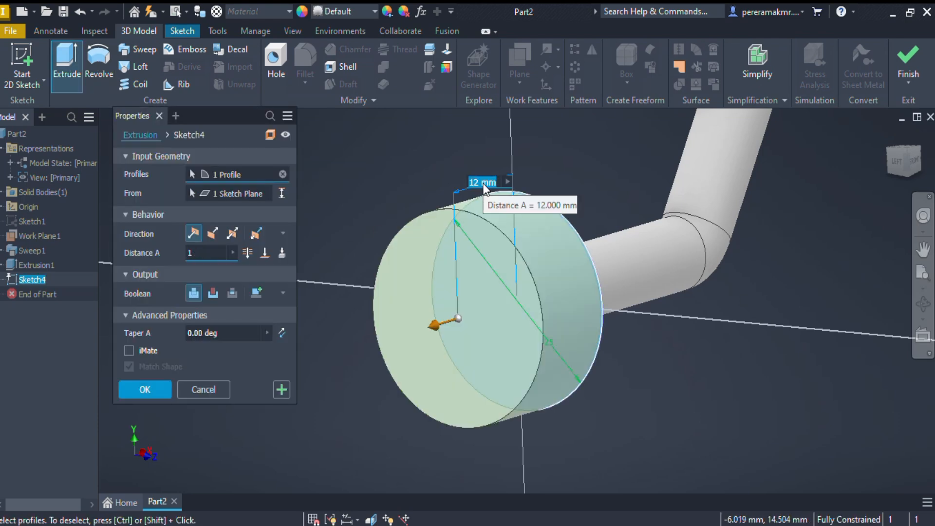
{"action": "key", "text": "Return"}
Step: Examine the whole bent rod and both cylindrical heads from several angles
{"action": "scroll", "coordinate": [454, 186], "scroll_direction": "up", "scroll_amount": 5}
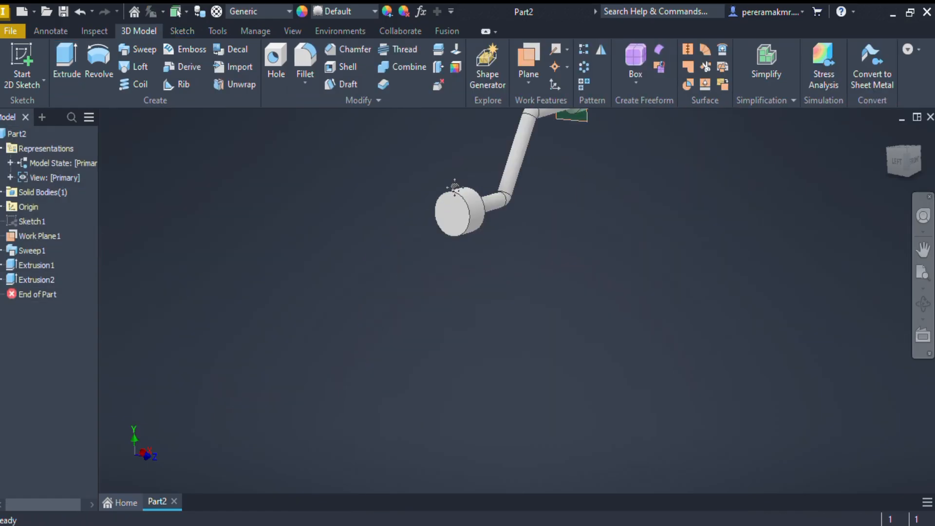
{"action": "middle_click_drag", "start_coordinate": [454, 187], "coordinate": [271, 317]}
{"action": "scroll", "coordinate": [349, 317], "scroll_direction": "down", "scroll_amount": 5}
{"action": "key", "text": "F4"}
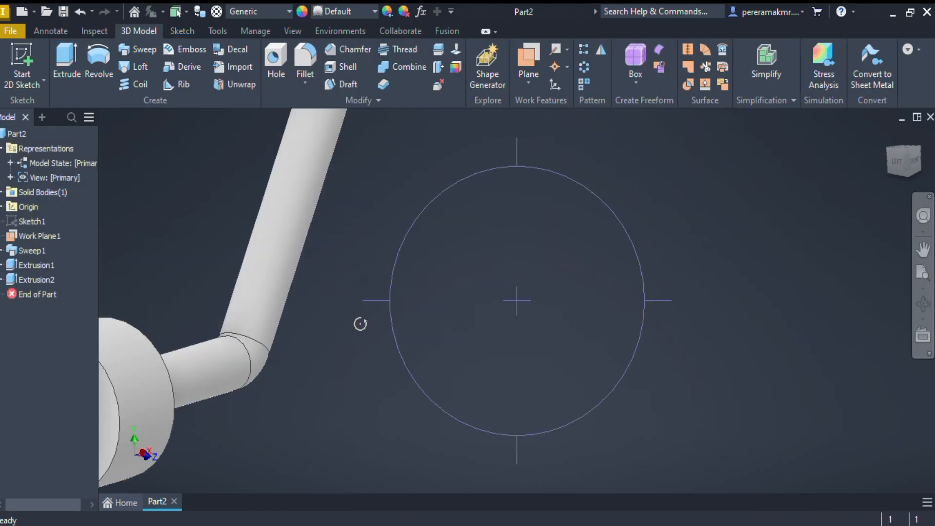
{"action": "scroll", "coordinate": [420, 303], "scroll_direction": "up", "scroll_amount": 5}
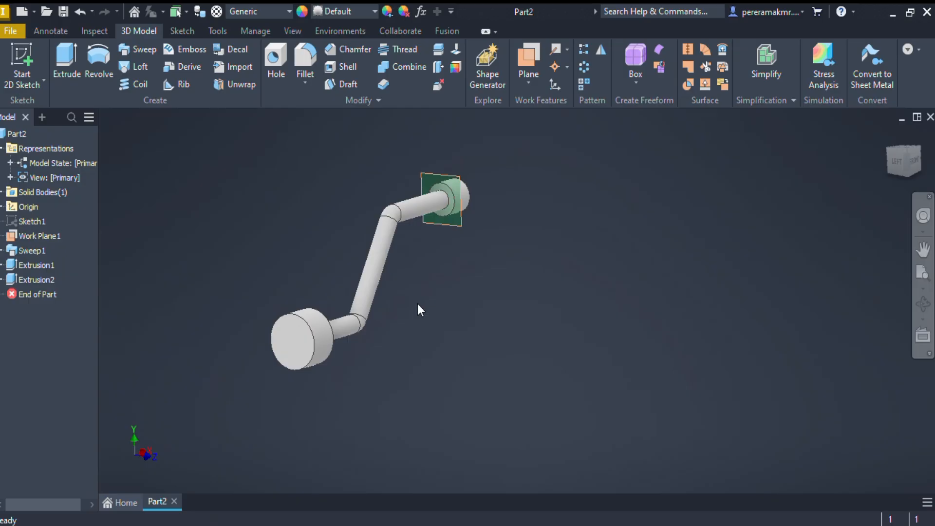
{"action": "key", "text": "F4"}
{"action": "left_click_drag", "start_coordinate": [413, 322], "coordinate": [416, 302]}
{"action": "key", "text": "Escape"}
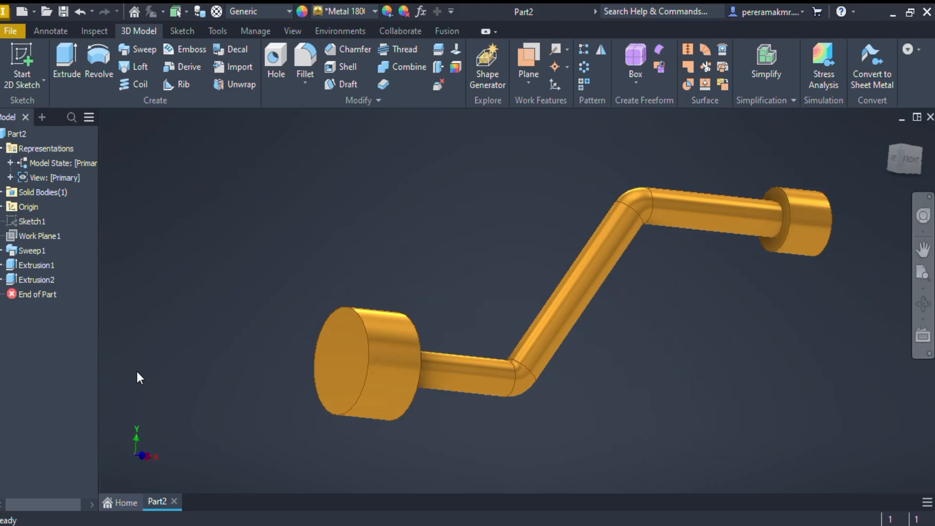
{"action": "key", "text": "F4"}
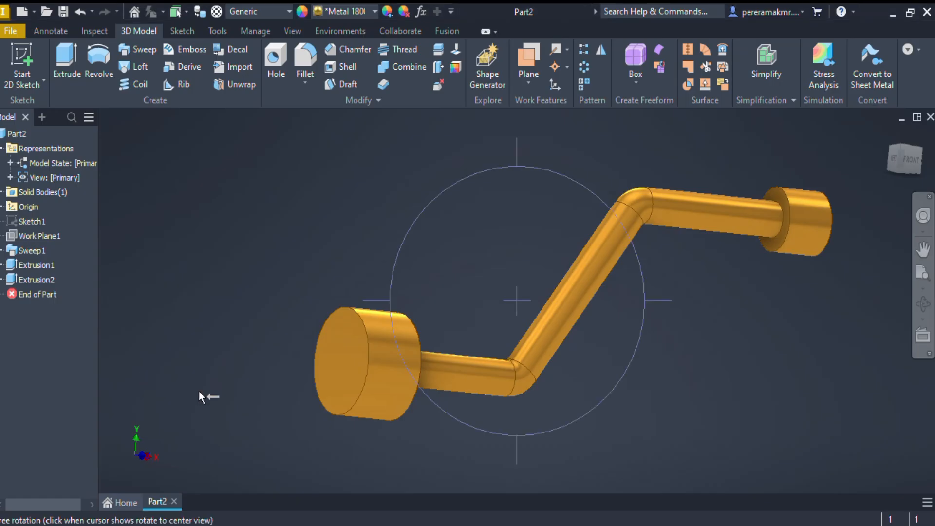
{"action": "mouse_move", "coordinate": [407, 289]}
{"action": "left_mouse_down"}
{"action": "mouse_move", "coordinate": [428, 317]}
{"action": "mouse_move", "coordinate": [423, 286]}
{"action": "left_mouse_up"}
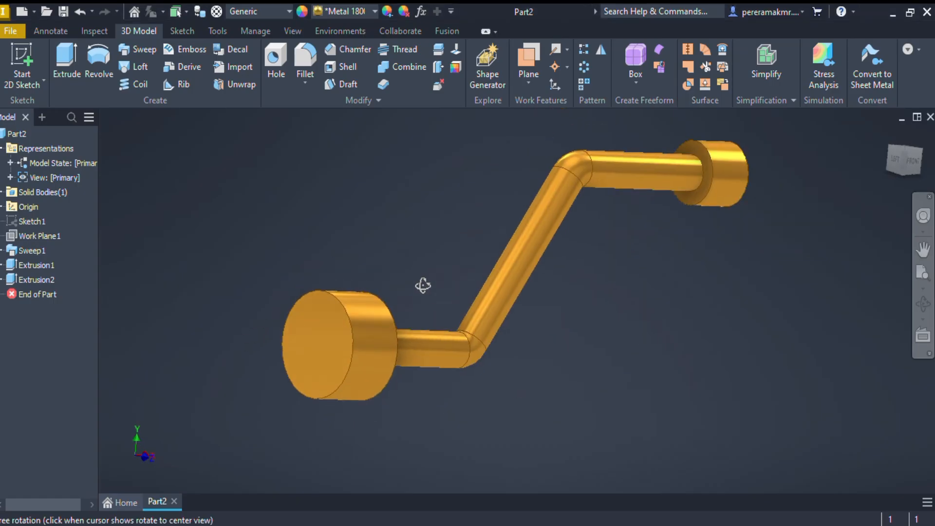